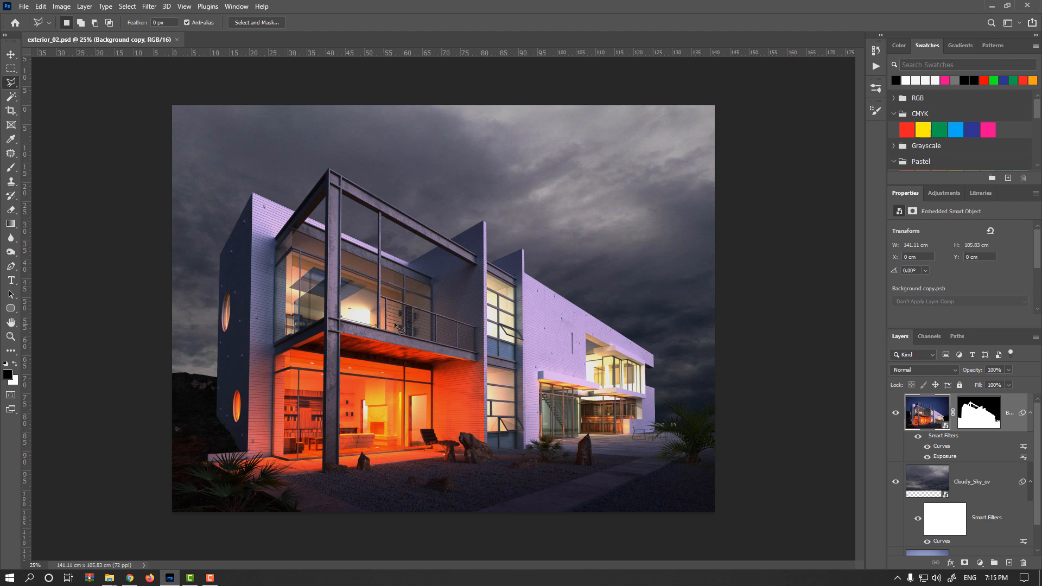
# Browse the render elements in the 001 folder and open 001.VRayRefraction.exr as a separate Photoshop document
pyautogui.moveTo(0, 109); pyautogui.dragTo(591, 72)
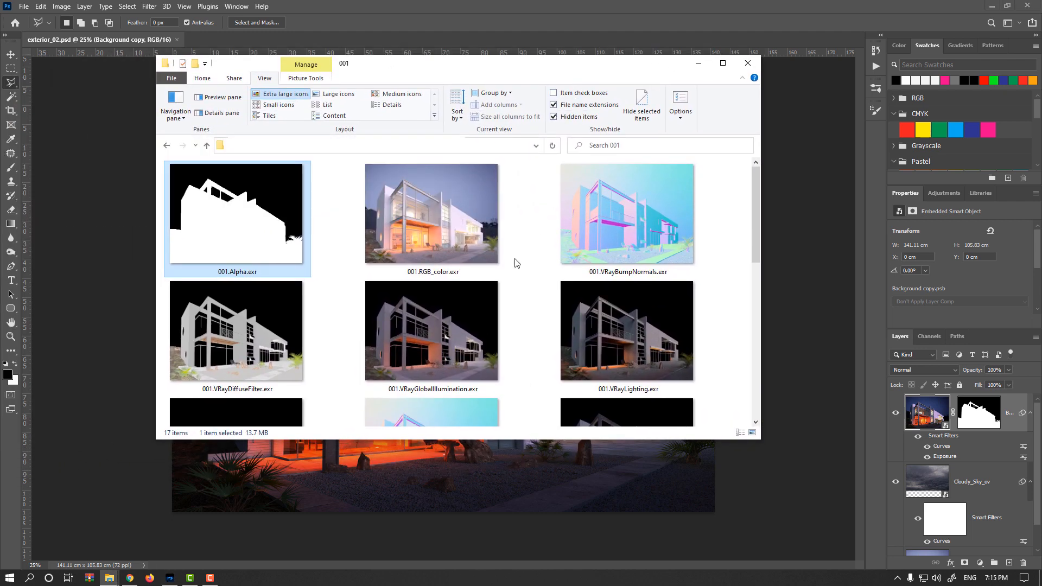
pyautogui.scroll(-6, 499, 282)
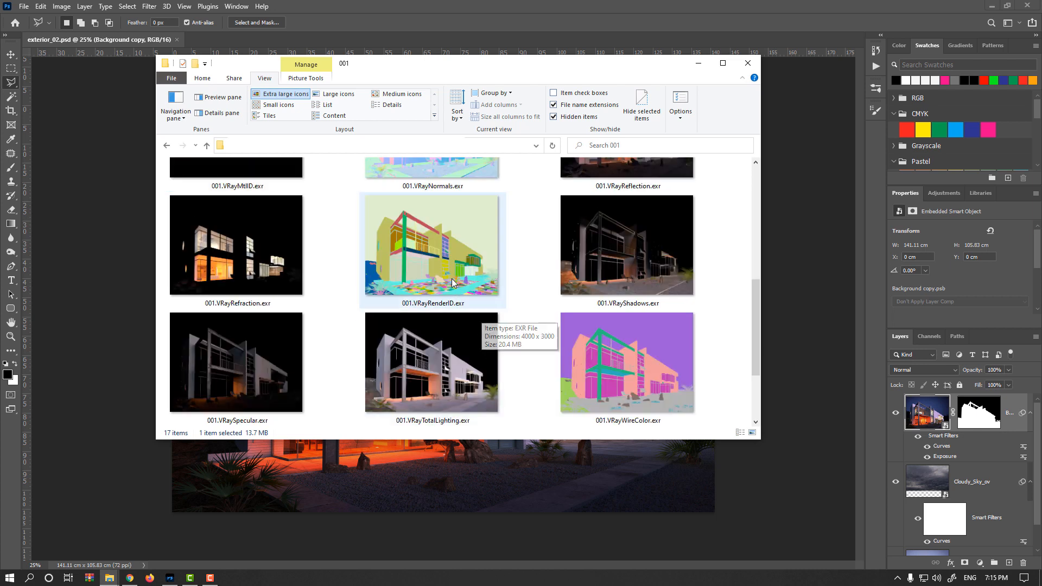
pyautogui.moveTo(455, 307)
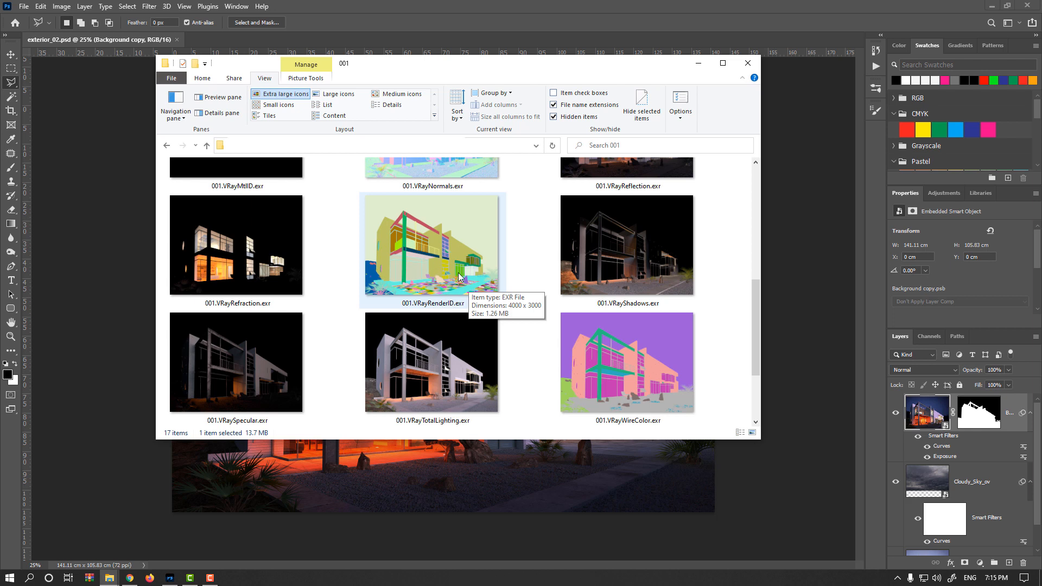
pyautogui.click(624, 380)
pyautogui.moveTo(629, 409)
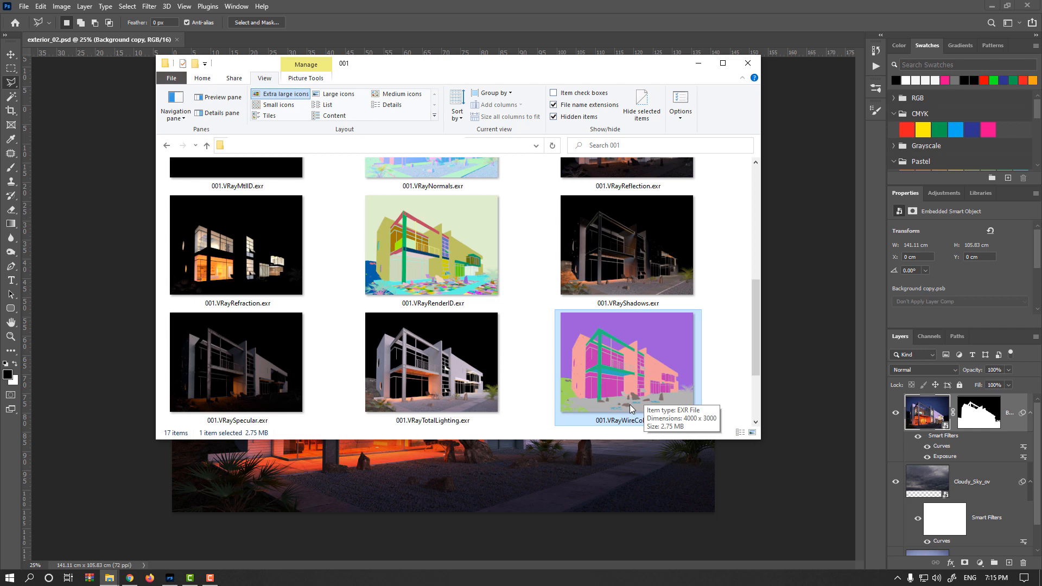
pyautogui.click(242, 282)
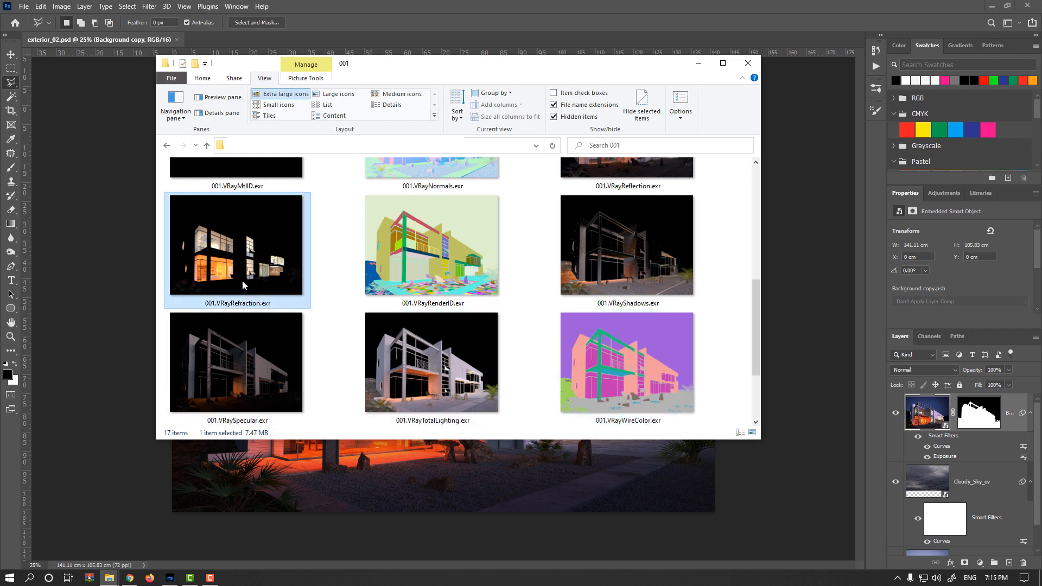
pyautogui.moveTo(252, 278); pyautogui.dragTo(331, 42)
pyautogui.click(558, 196)
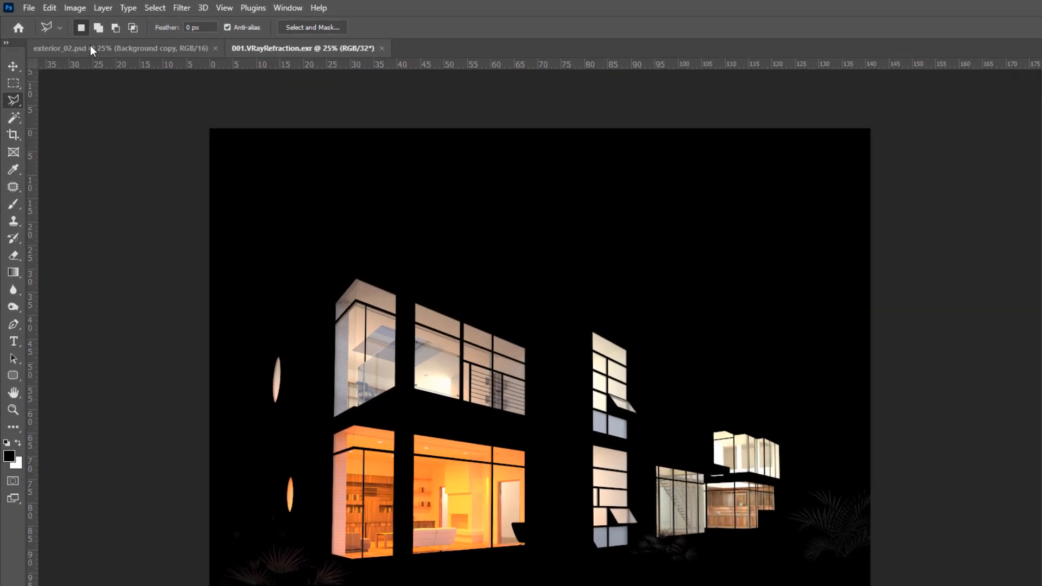
# Desaturate the refraction pass and apply Levels with input black 10 and input white 12 for a pure black-and-white window mask
pyautogui.click(61, 6)
pyautogui.moveTo(78, 34)
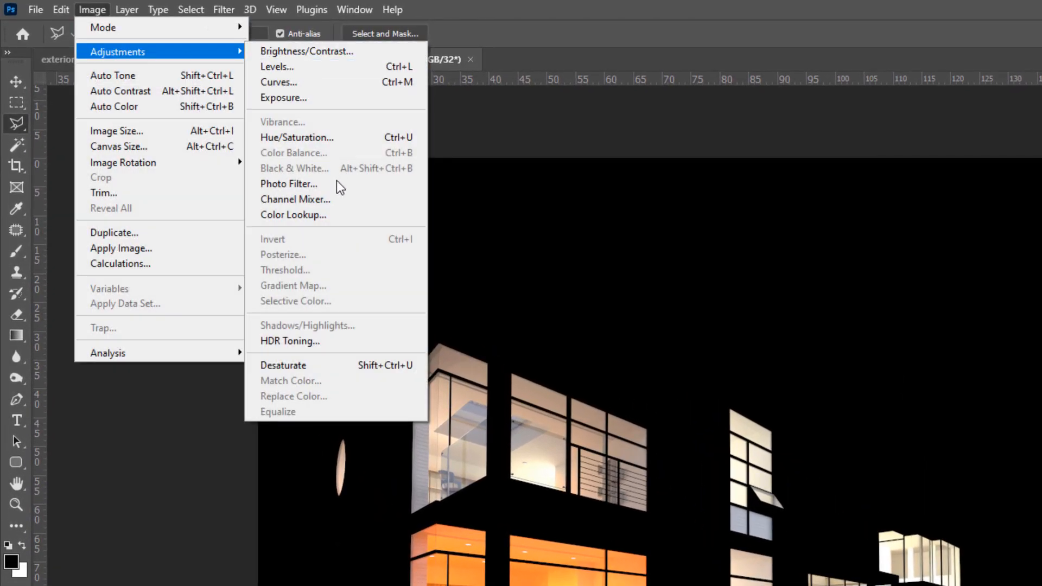
pyautogui.click(330, 363)
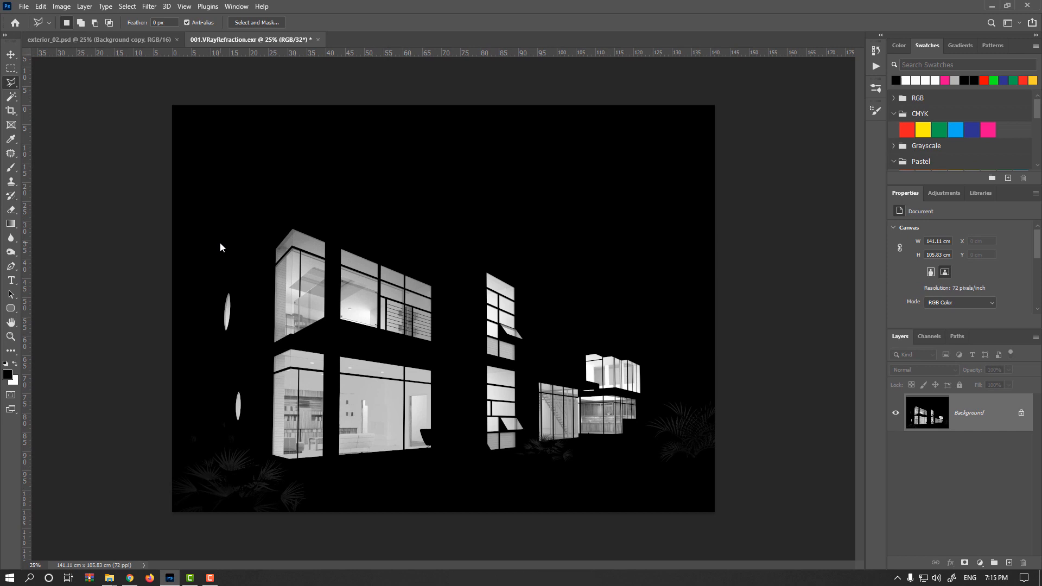
pyautogui.hotkey('ctrl', 'l')
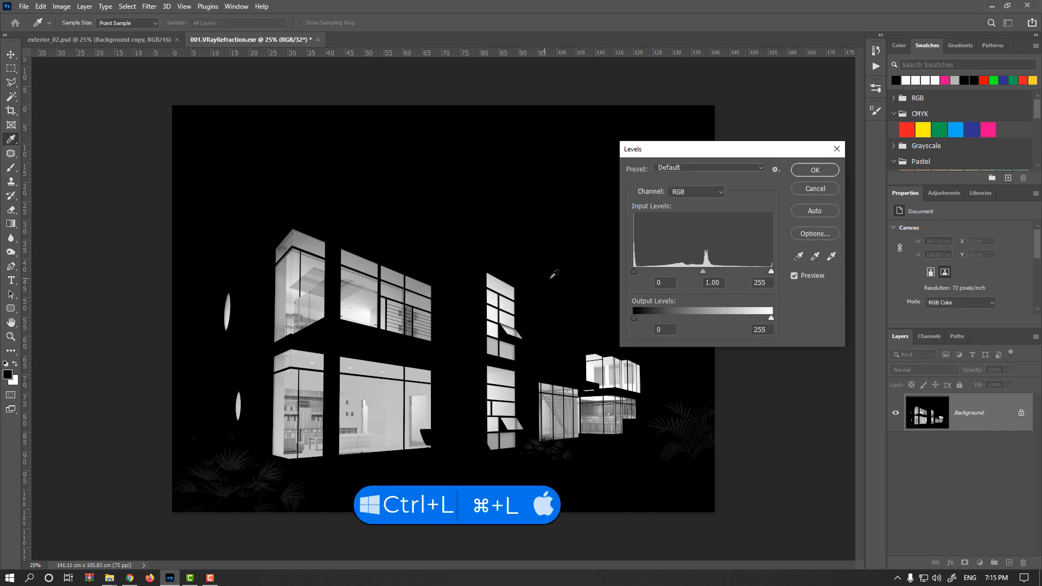
pyautogui.moveTo(770, 271); pyautogui.dragTo(644, 274)
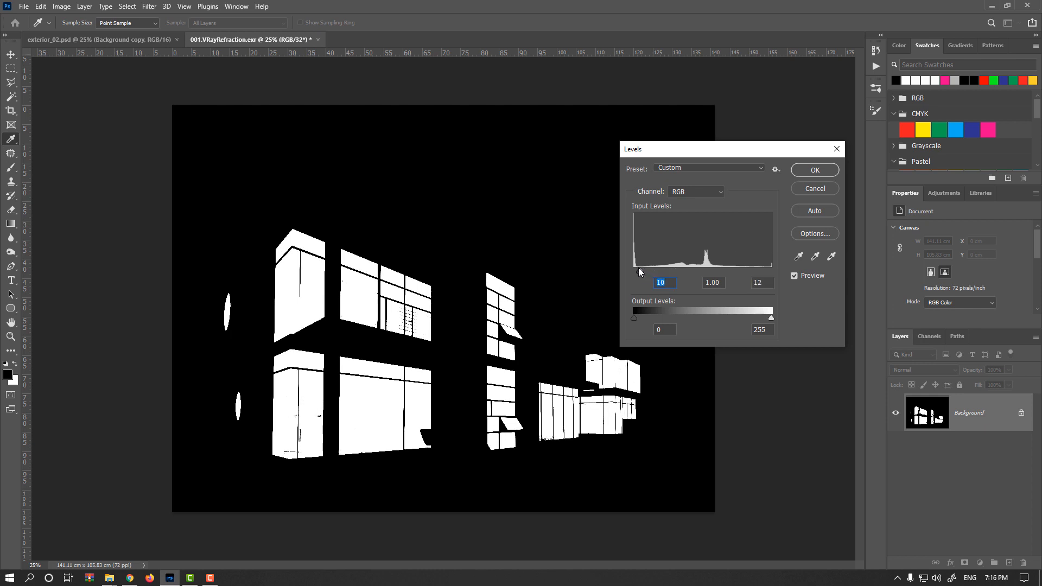
pyautogui.click(639, 270)
pyautogui.click(814, 170)
# Paint the black specks inside the ground-floor windows white with a 60 px brush and close the refraction document without saving
pyautogui.press('l')
pyautogui.scroll(2, 302, 431)
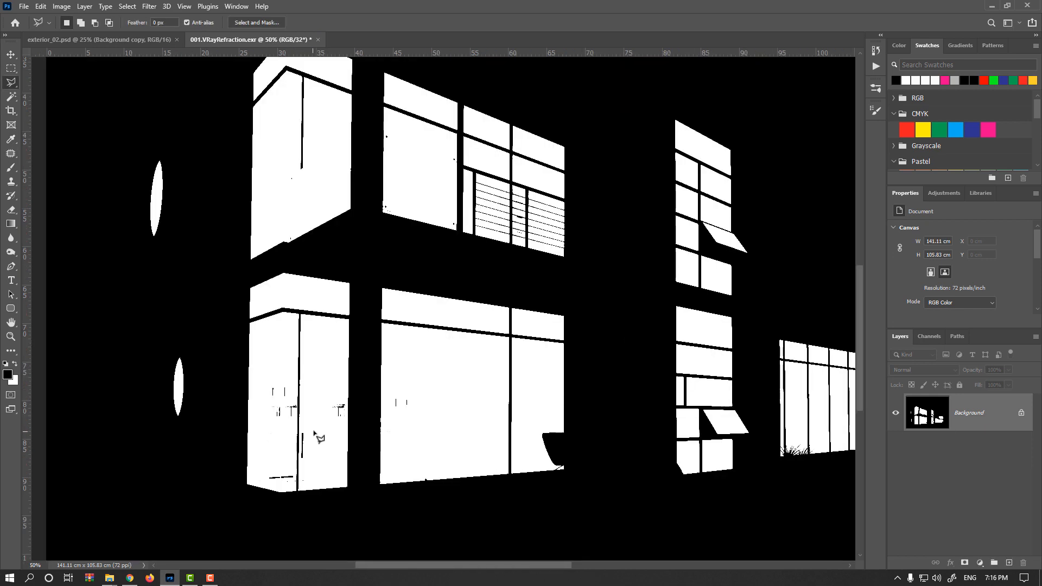
pyautogui.scroll(2, 319, 437)
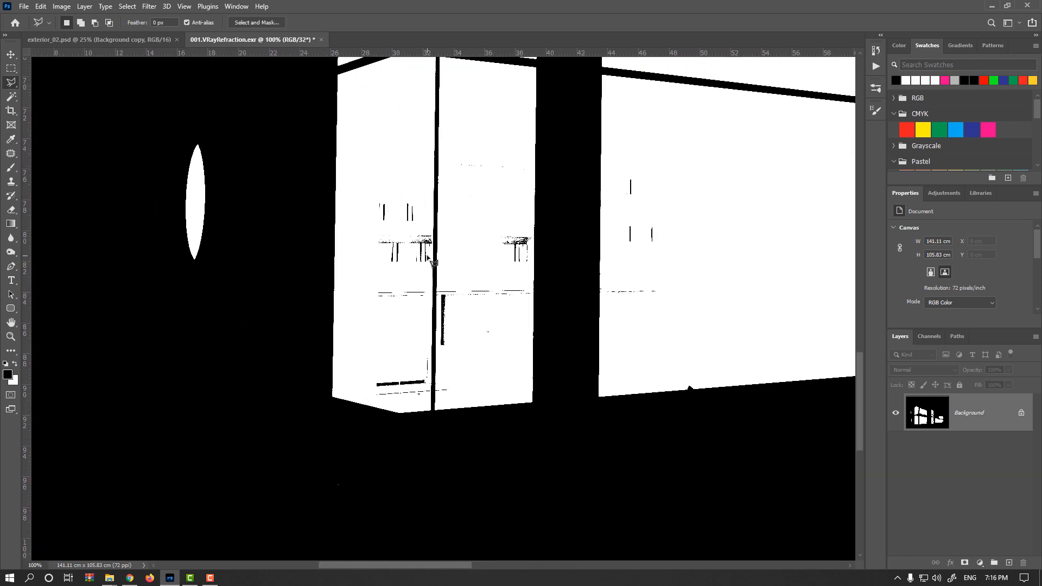
pyautogui.press('b')
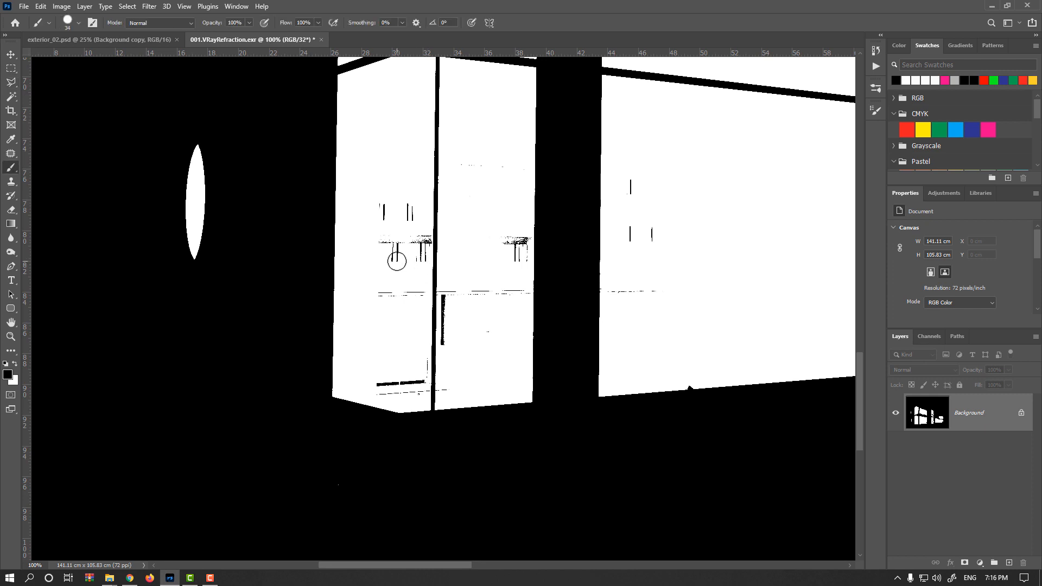
pyautogui.press('x')
pyautogui.keyDown('alt'); pyautogui.moveTo(409, 256); pyautogui.dragTo(418, 256); pyautogui.keyUp('alt')
pyautogui.moveTo(393, 195)
pyautogui.mouseDown()
pyautogui.moveTo(390, 252)
pyautogui.moveTo(402, 267)
pyautogui.moveTo(416, 234)
pyautogui.mouseUp()
pyautogui.moveTo(413, 382)
pyautogui.mouseDown()
pyautogui.moveTo(383, 384)
pyautogui.moveTo(379, 293)
pyautogui.mouseUp()
pyautogui.moveTo(461, 279); pyautogui.dragTo(449, 288)
pyautogui.moveTo(448, 385); pyautogui.dragTo(448, 296)
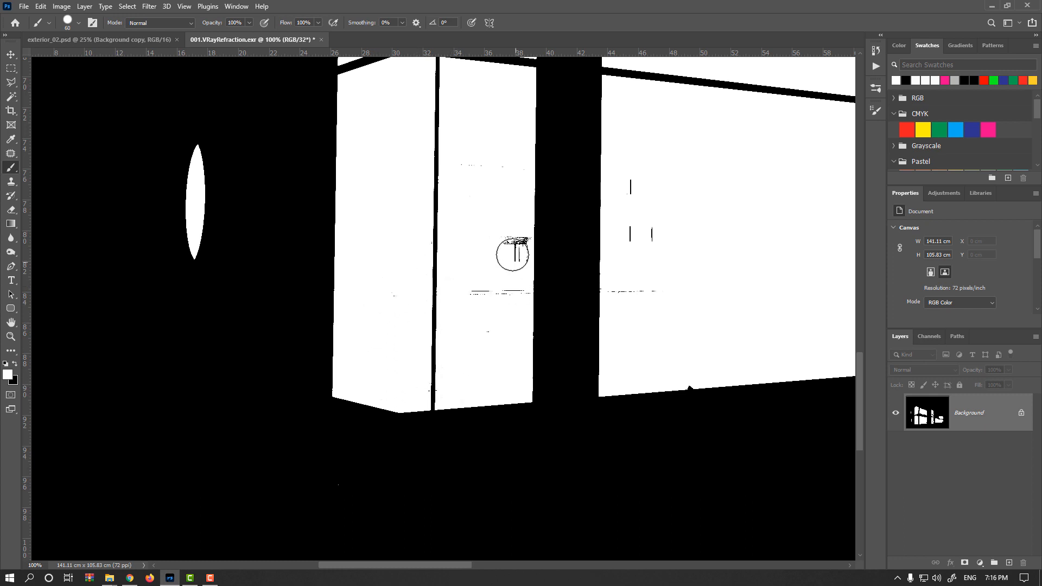
pyautogui.moveTo(516, 228)
pyautogui.mouseDown()
pyautogui.moveTo(516, 356)
pyautogui.moveTo(481, 293)
pyautogui.moveTo(465, 294)
pyautogui.mouseUp()
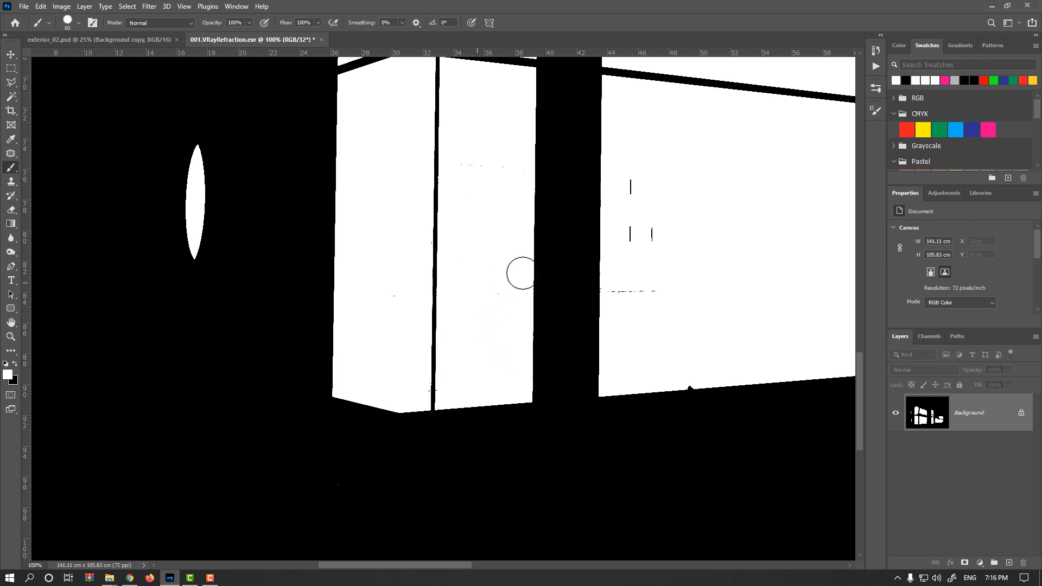
pyautogui.scroll(-2, 631, 279)
pyautogui.moveTo(628, 280); pyautogui.dragTo(431, 376)
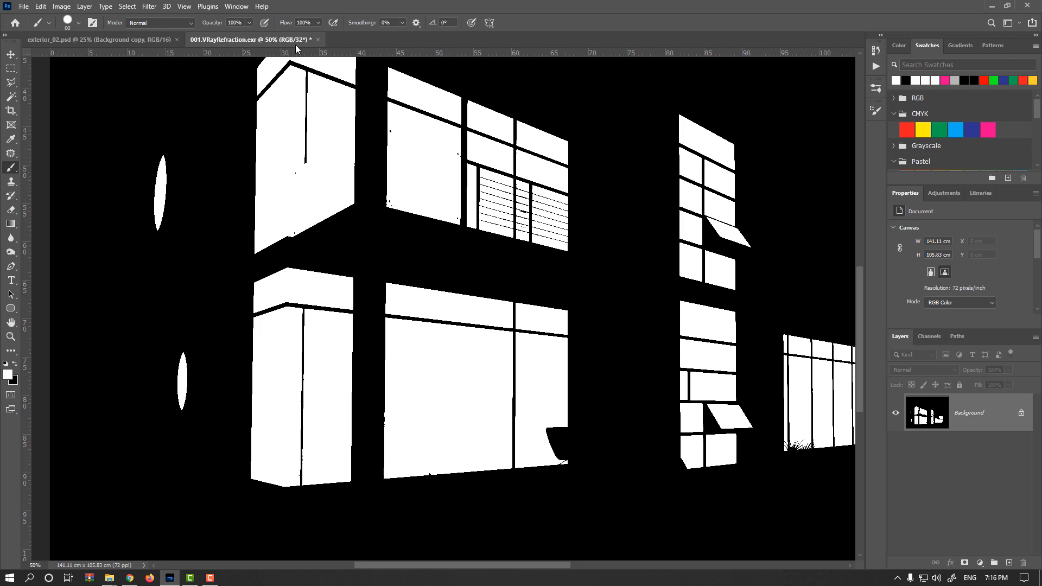
pyautogui.click(319, 40)
pyautogui.click(517, 218)
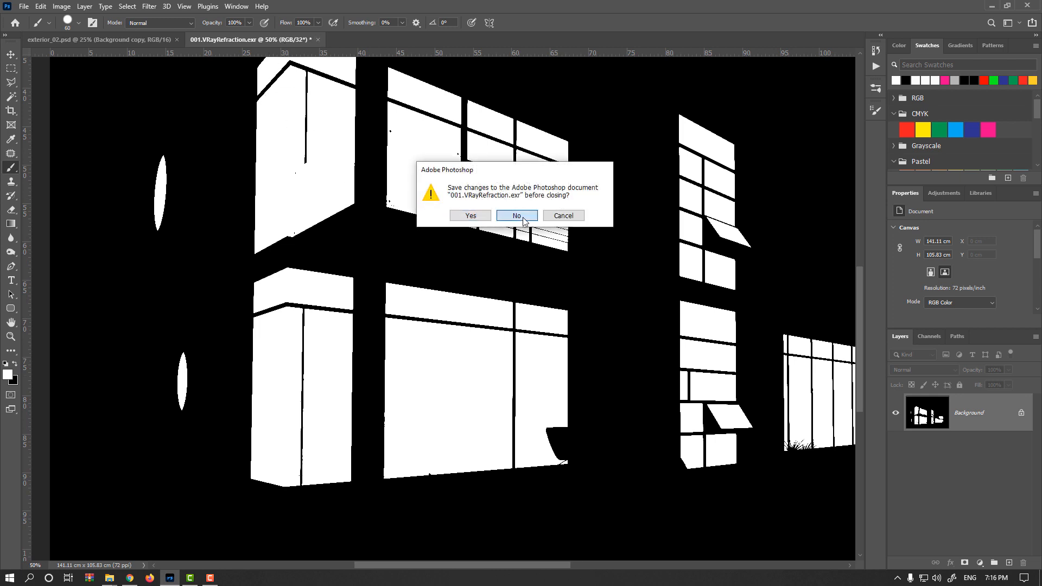
# Place 001.VRayWireColor.exr from the 001 folder into exterior_02.psd, reading its alpha data as an alpha channel
pyautogui.moveTo(109, 577)
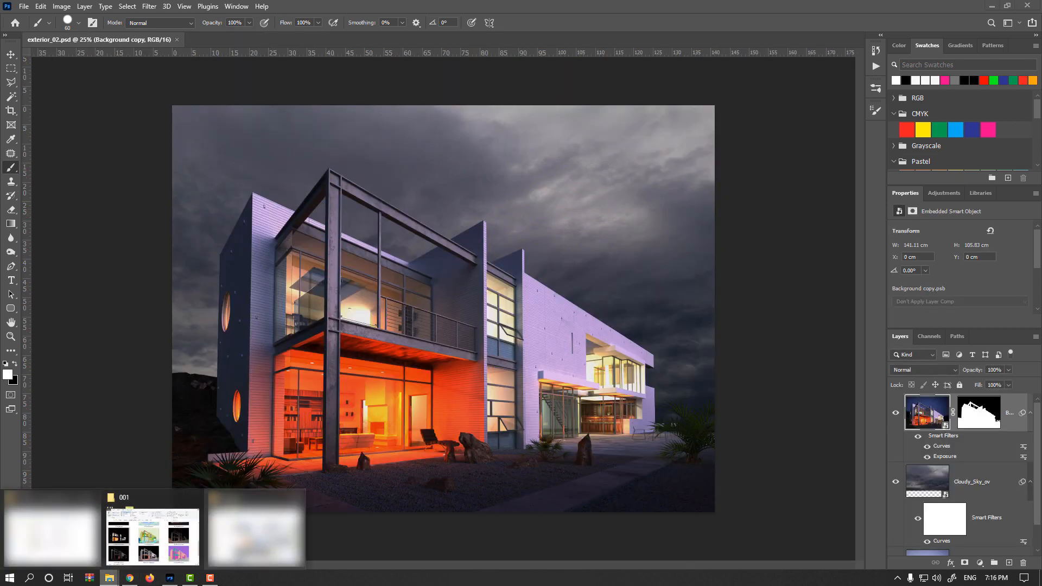
pyautogui.click(189, 551)
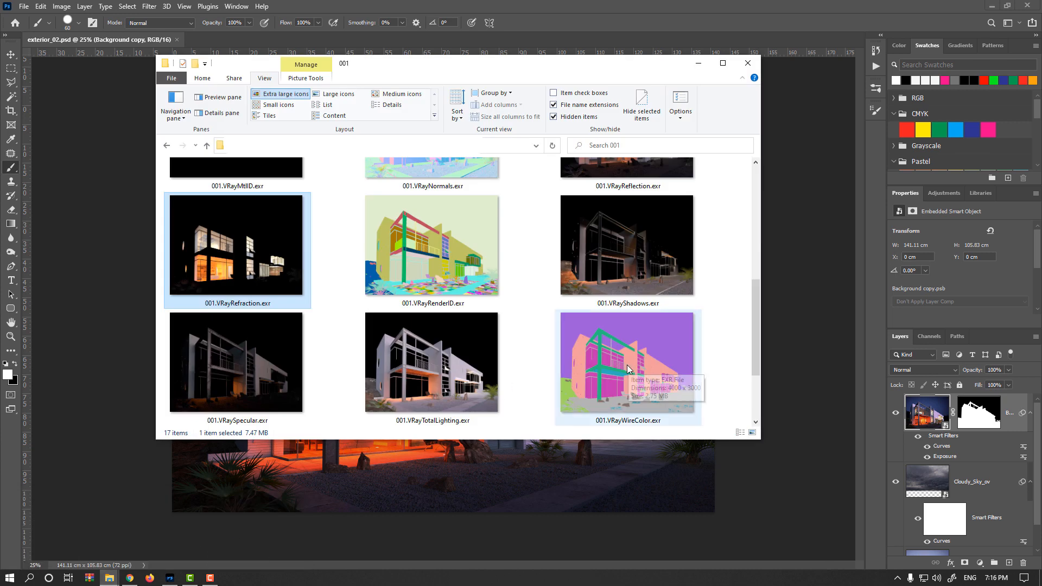
pyautogui.moveTo(627, 362); pyautogui.dragTo(522, 470)
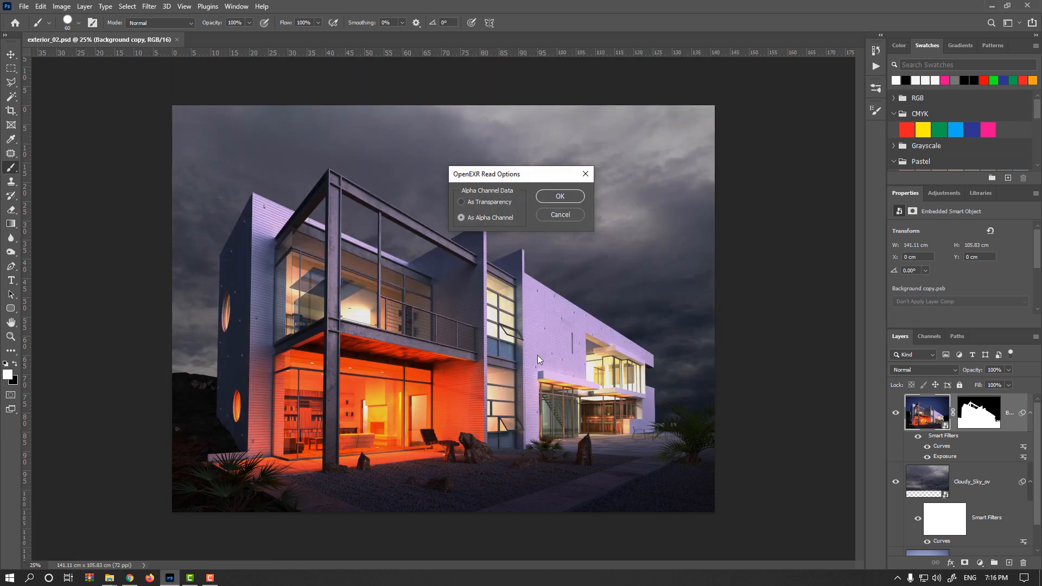
pyautogui.click(557, 198)
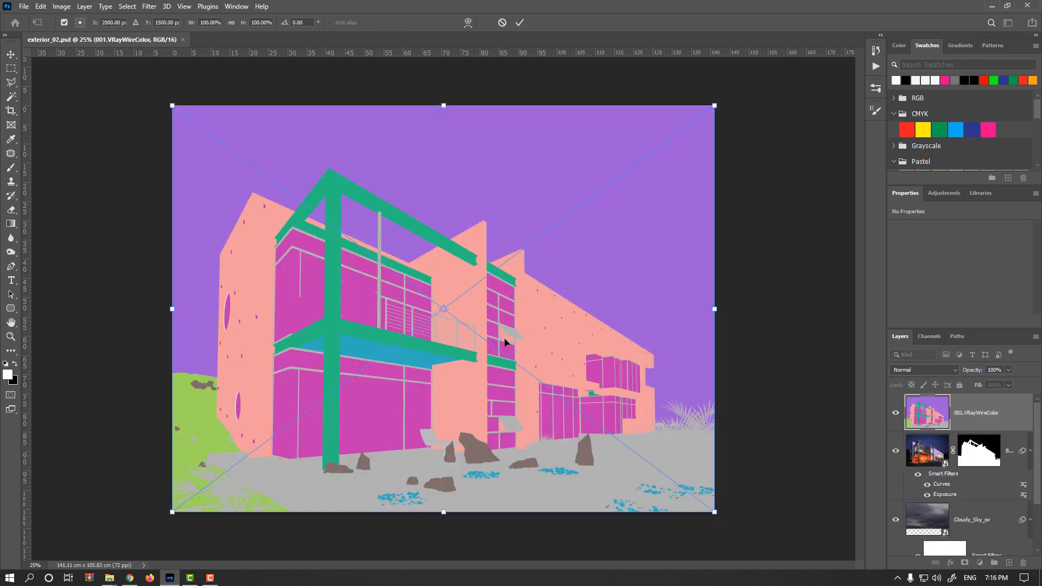
pyautogui.press('Return')
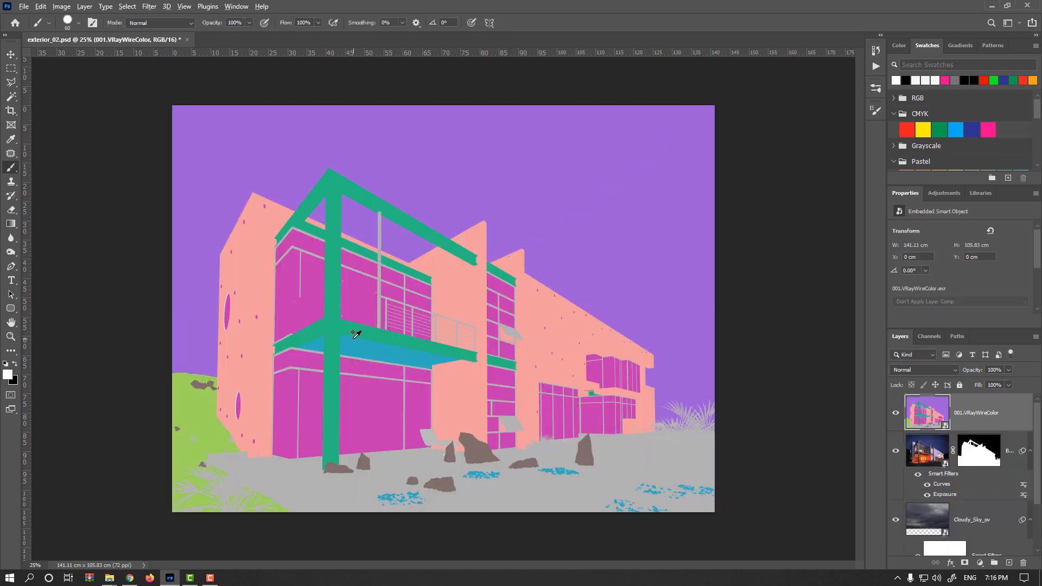
# Try selecting all magenta glass areas with the Magic Wand set to non-contiguous, and clear the selection
pyautogui.scroll(2, 345, 322)
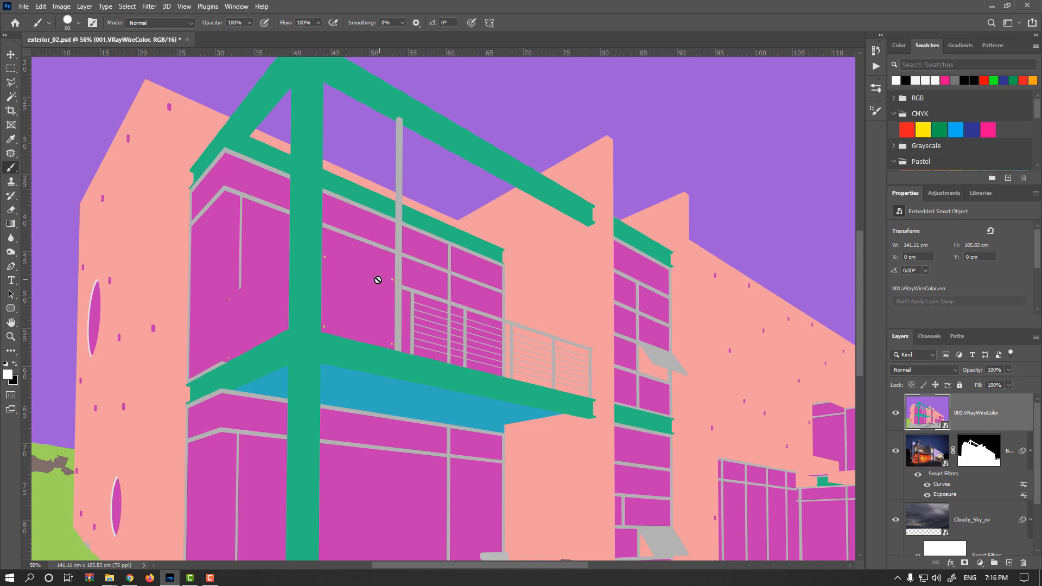
pyautogui.click(11, 96)
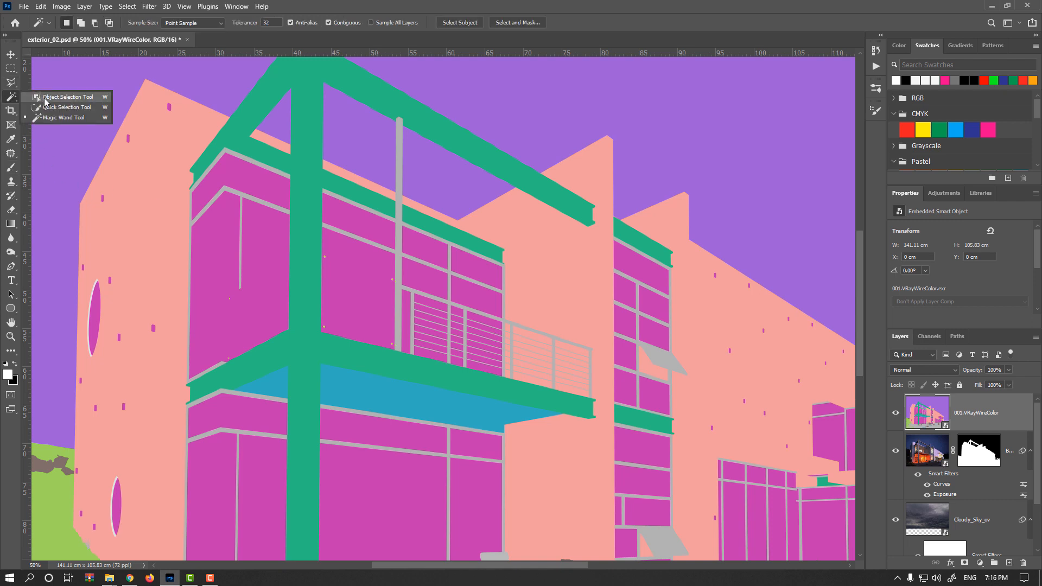
pyautogui.click(52, 119)
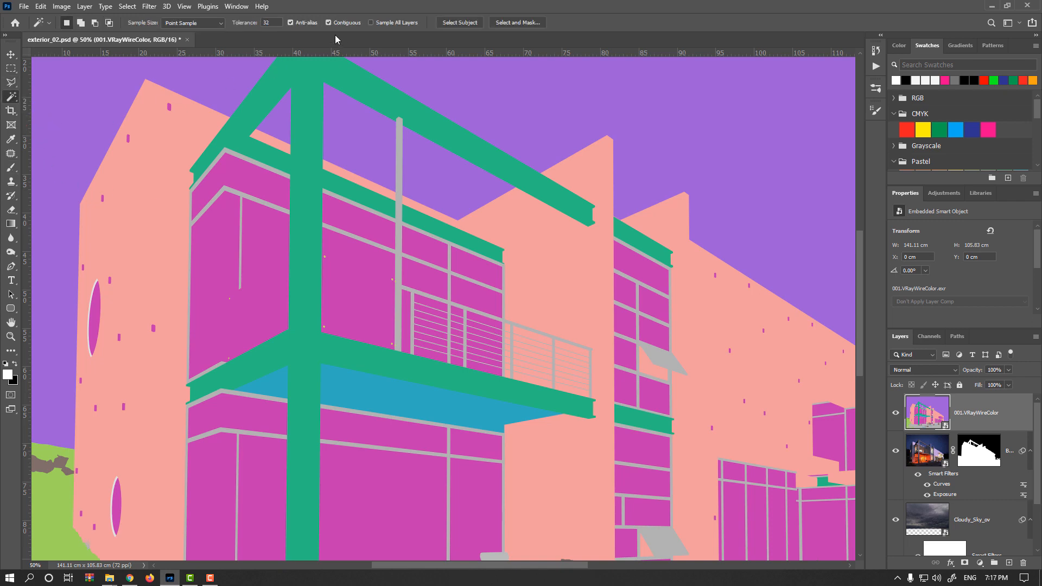
pyautogui.click(275, 235)
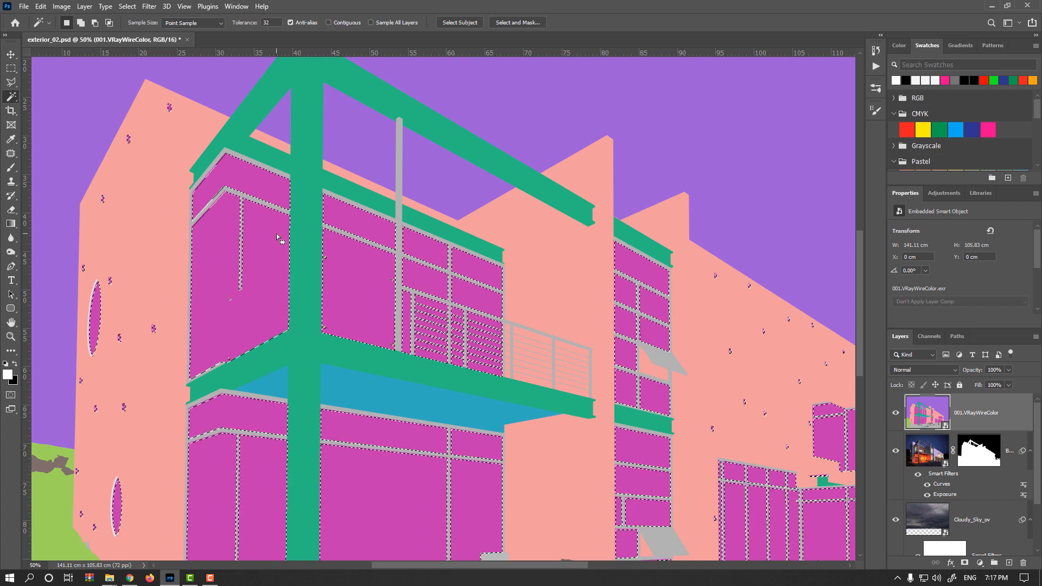
pyautogui.hotkey('ctrl', 'd')
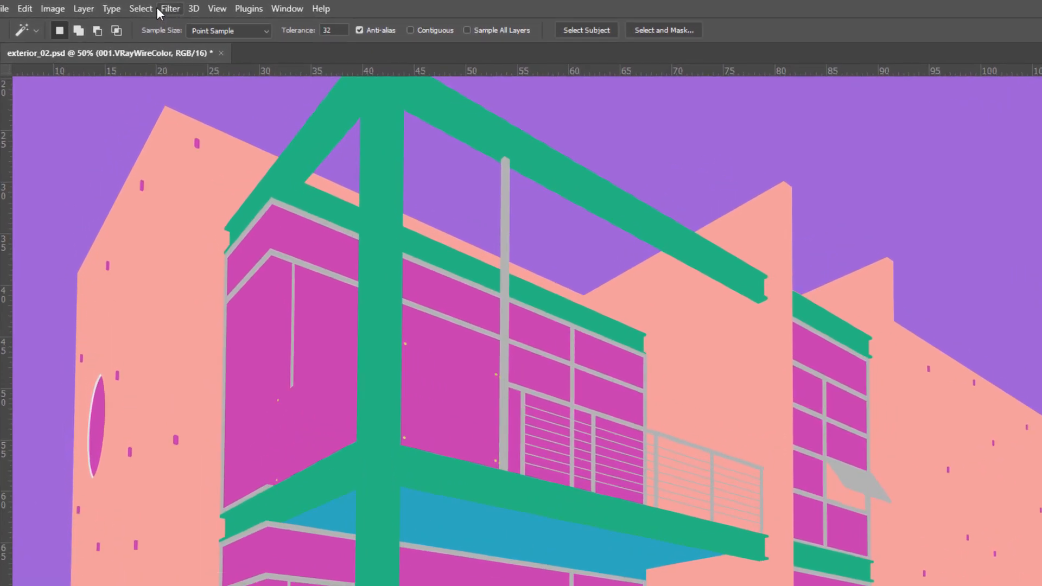
# Select the magenta window glass across the building with Color Range, sampling an additional glass area to extend the range
pyautogui.click(133, 6)
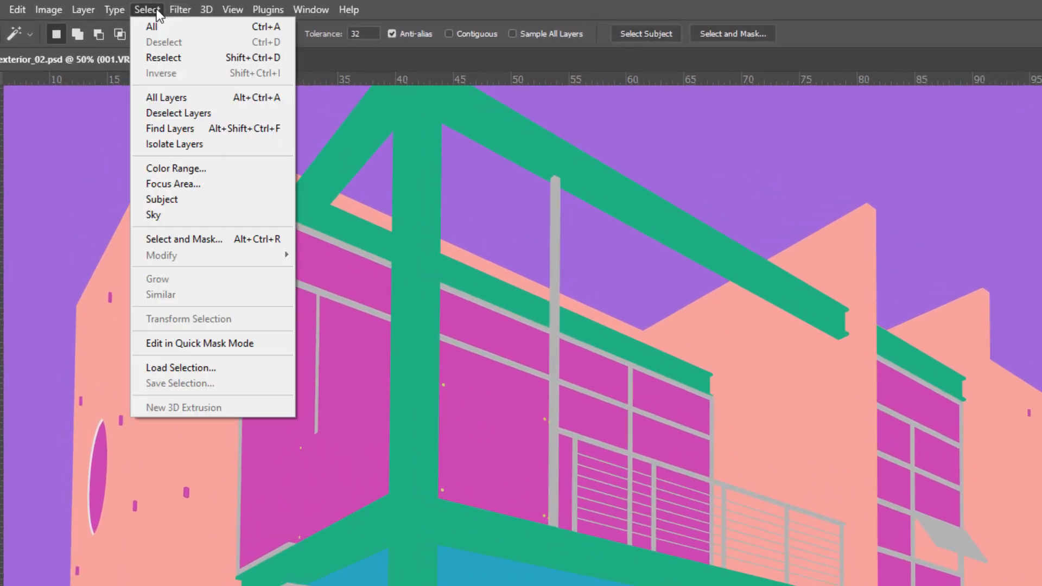
pyautogui.click(220, 168)
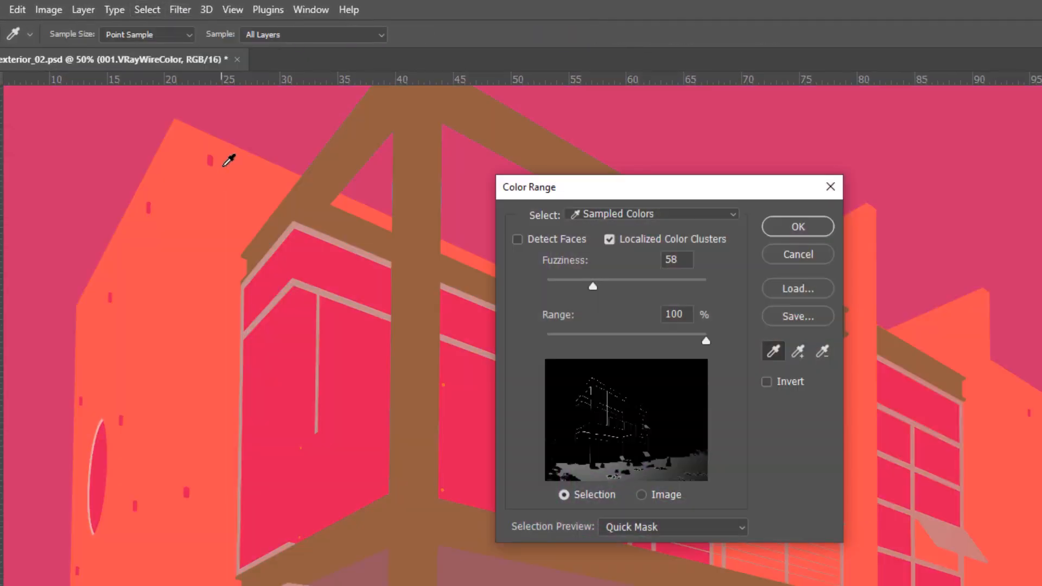
pyautogui.click(365, 401)
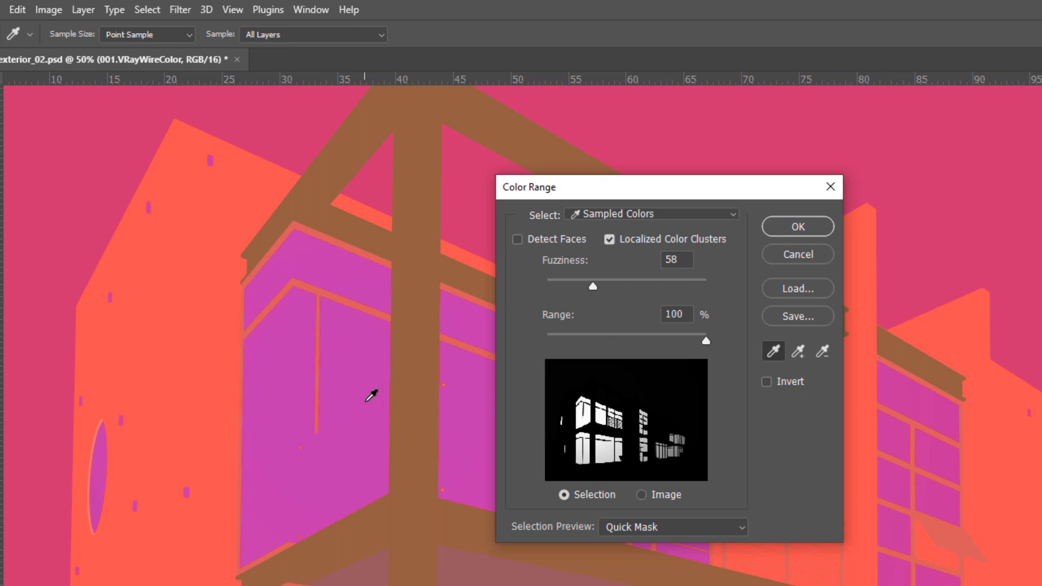
pyautogui.keyDown('shift'); pyautogui.click(676, 448); pyautogui.keyUp('shift')
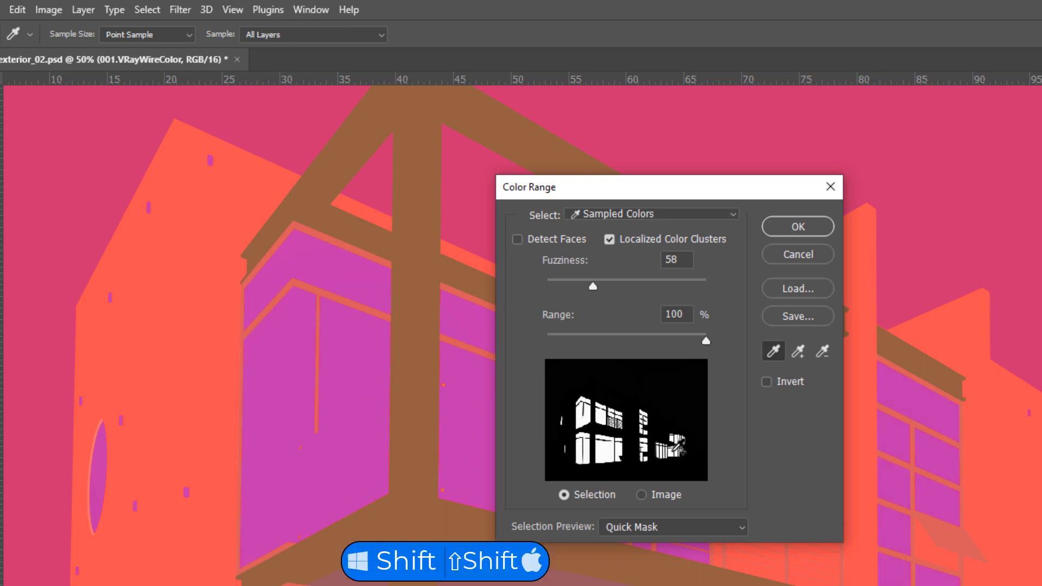
pyautogui.click(797, 227)
# Add a layer mask to the 001.VRayWireColor layer from the glass selection
pyautogui.hotkey('ctrl', '-')
pyautogui.hotkey('ctrl', '-')
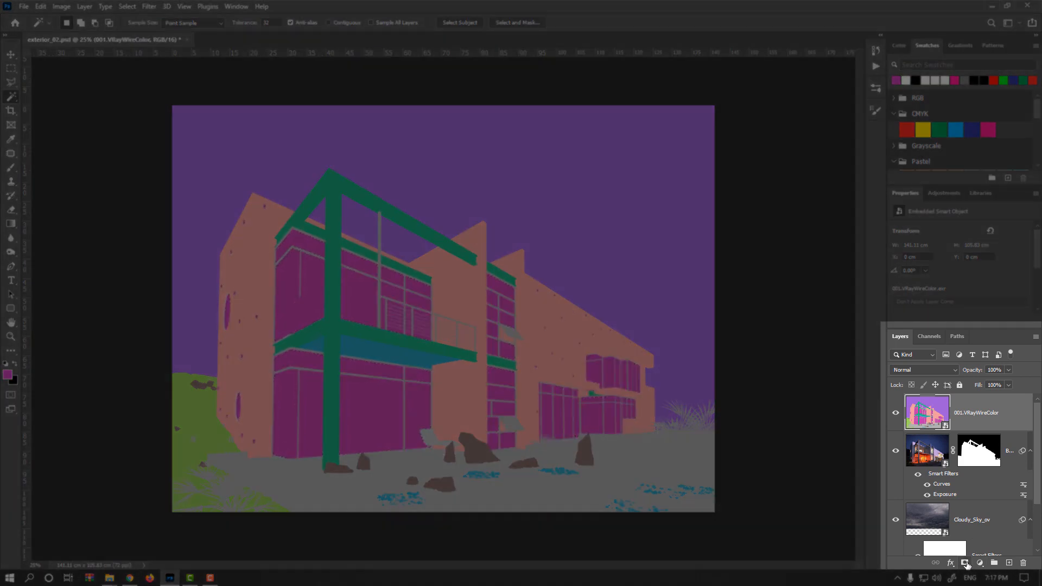
pyautogui.click(969, 566)
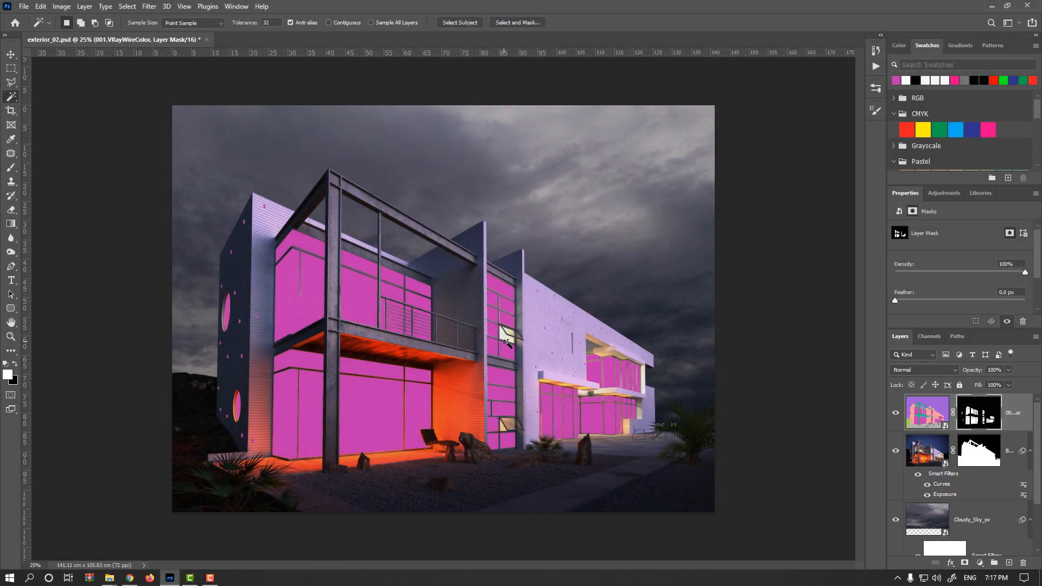
# Inspect the upper open window, comparing the 001.VRayWireColor layer with its mask disabled and enabled
pyautogui.scroll(5, 513, 342)
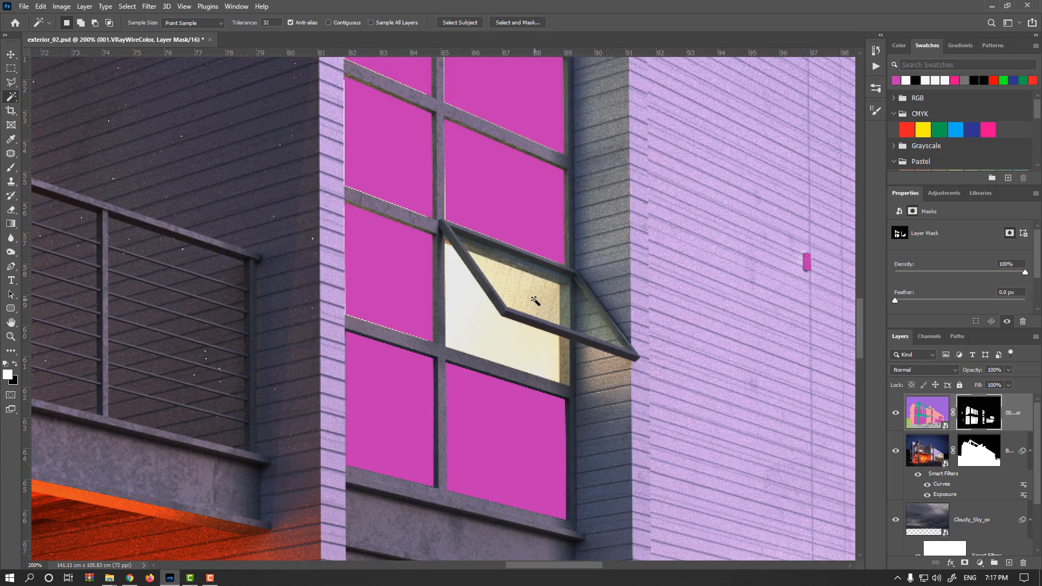
pyautogui.keyDown('shift'); pyautogui.click(983, 418); pyautogui.keyUp('shift')
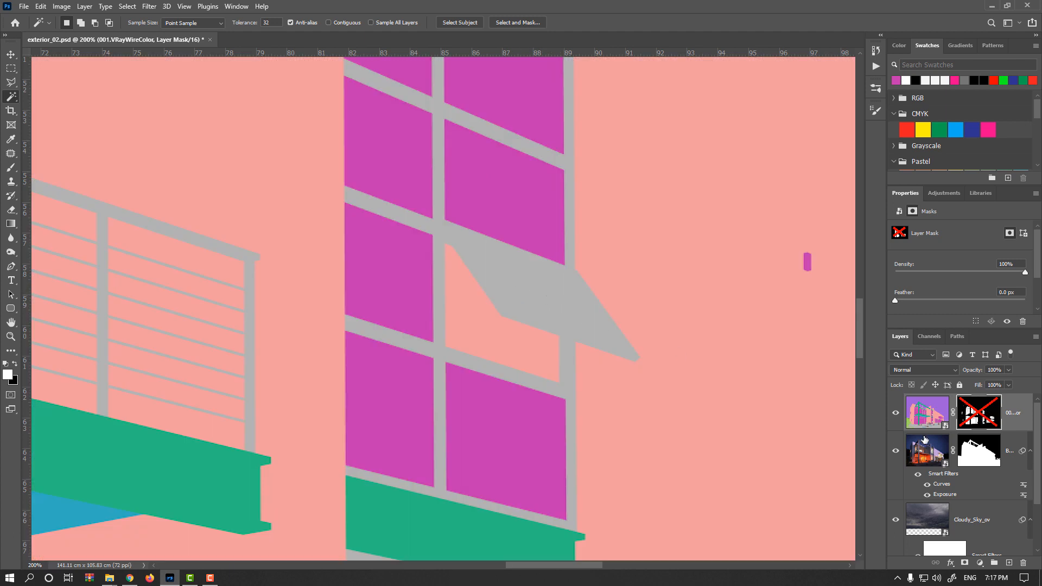
pyautogui.keyDown('shift'); pyautogui.click(974, 419); pyautogui.keyUp('shift')
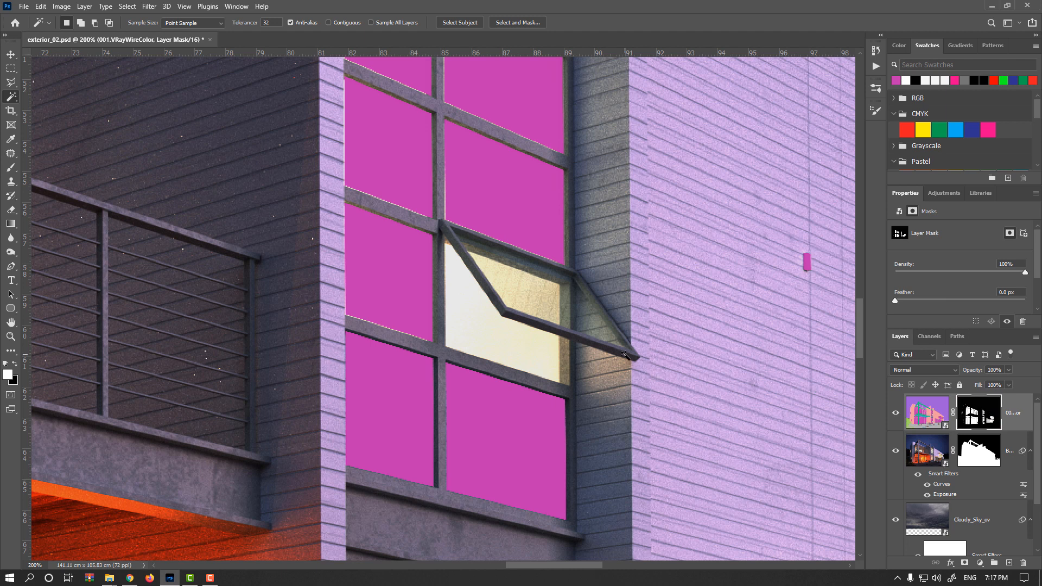
# Outline the tilted glass pane of the upper open window with the Polygonal Lasso
pyautogui.press('l')
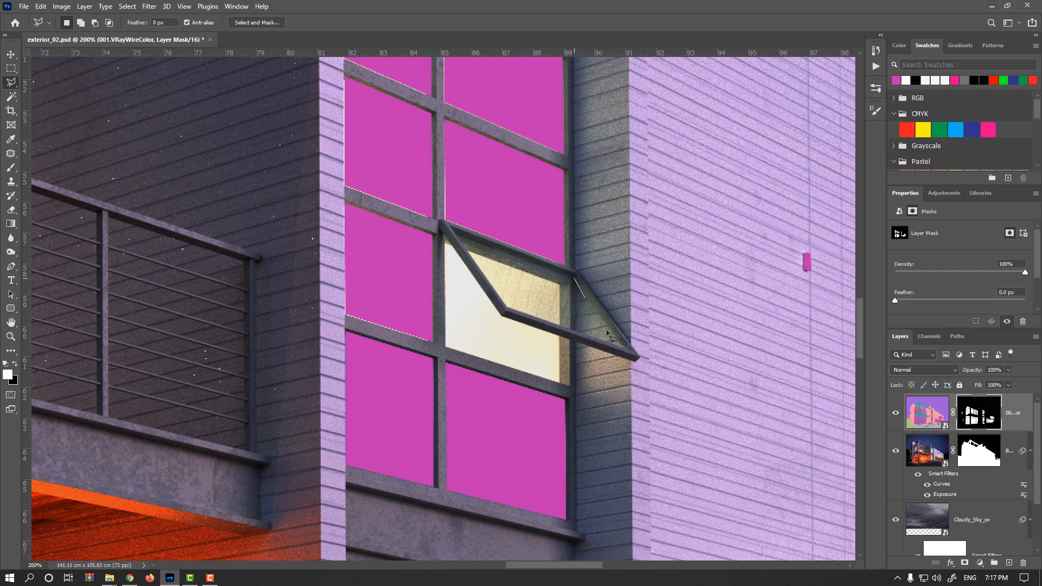
pyautogui.click(630, 349)
pyautogui.click(509, 309)
pyautogui.click(459, 234)
# Add the tilted glass pane of the lower open window to the selection by outlining its corners with the Polygonal Lasso
pyautogui.moveTo(770, 419); pyautogui.dragTo(46, 310)
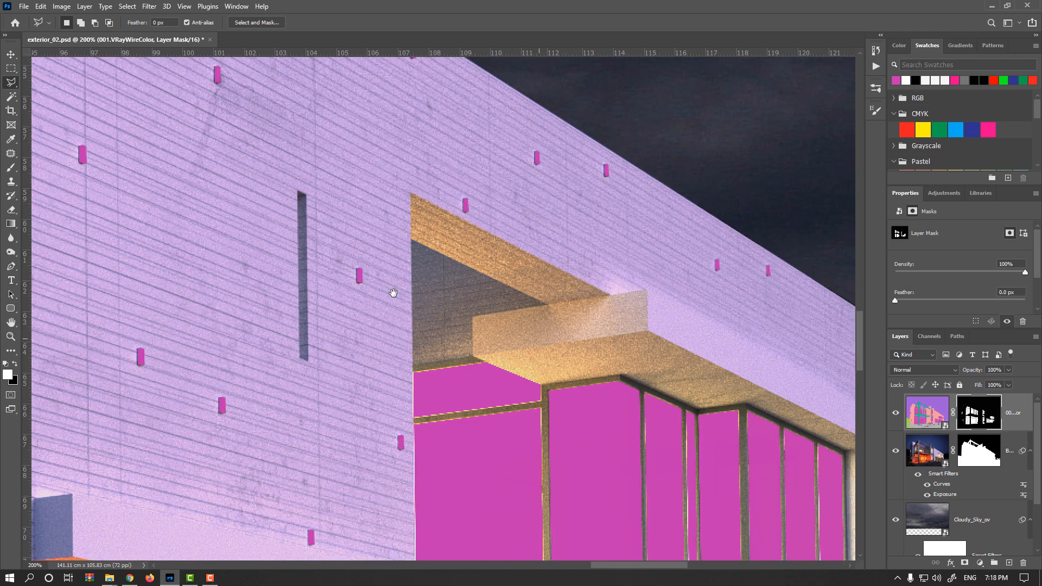
pyautogui.moveTo(541, 330); pyautogui.dragTo(279, 198)
pyautogui.scroll(-1, 420, 309)
pyautogui.moveTo(495, 264); pyautogui.dragTo(667, 77)
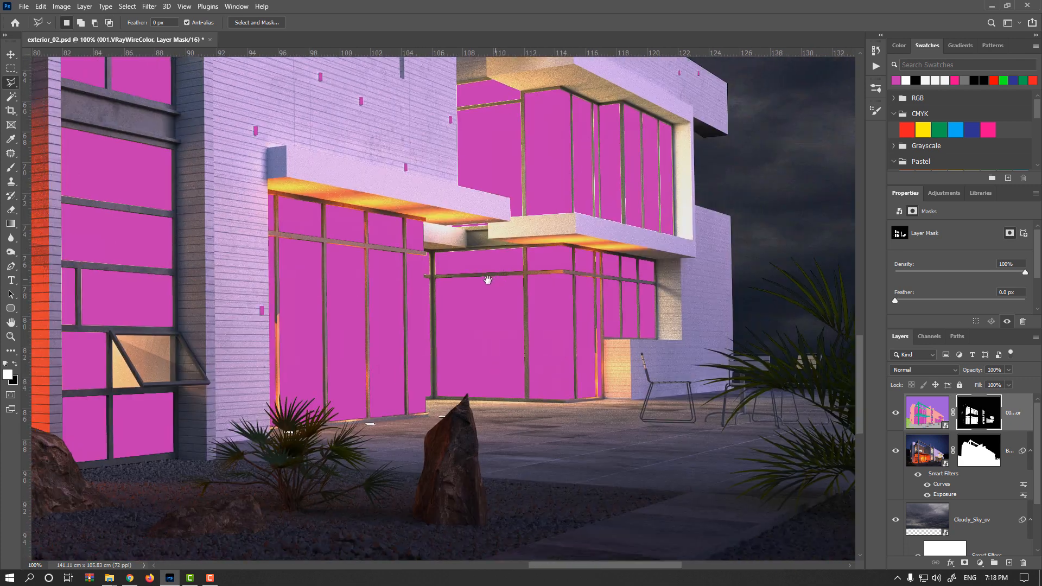
pyautogui.moveTo(450, 277); pyautogui.dragTo(712, 269)
pyautogui.moveTo(425, 349); pyautogui.dragTo(554, 278)
pyautogui.scroll(1, 563, 276)
pyautogui.scroll(1, 567, 281)
pyautogui.press('shift')
pyautogui.click(583, 219)
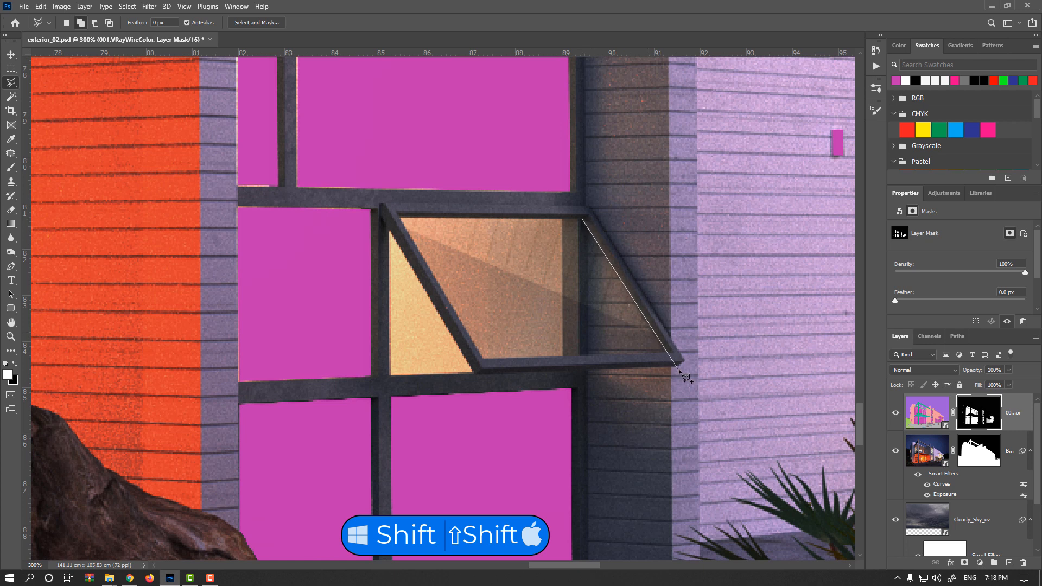
pyautogui.click(669, 352)
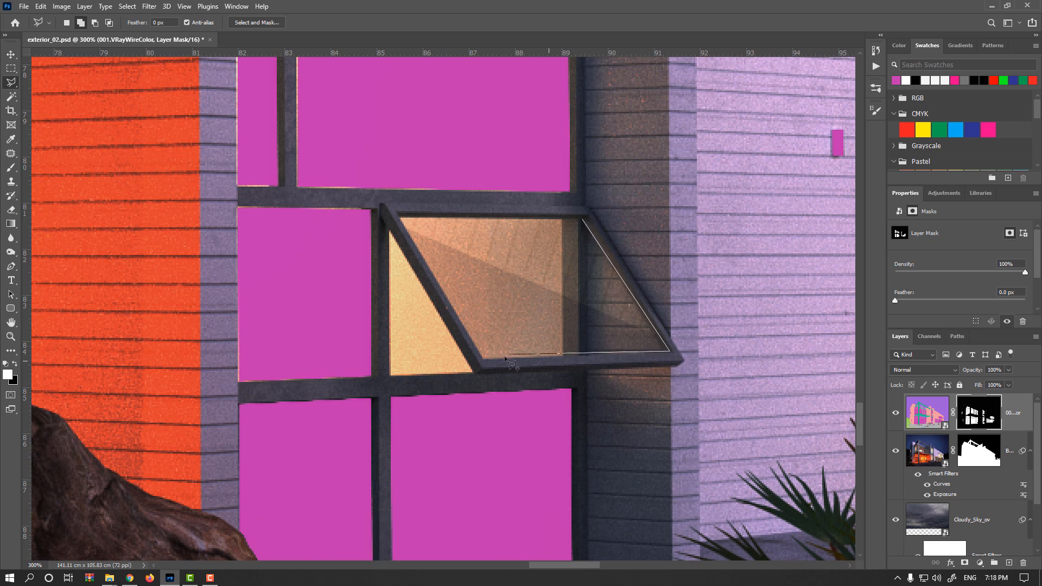
pyautogui.click(483, 358)
pyautogui.doubleClick(400, 219)
# Fill the two selected open-window panes with white on the 001.VRayWireColor layer mask
pyautogui.scroll(-4, 466, 276)
pyautogui.scroll(-1, 471, 286)
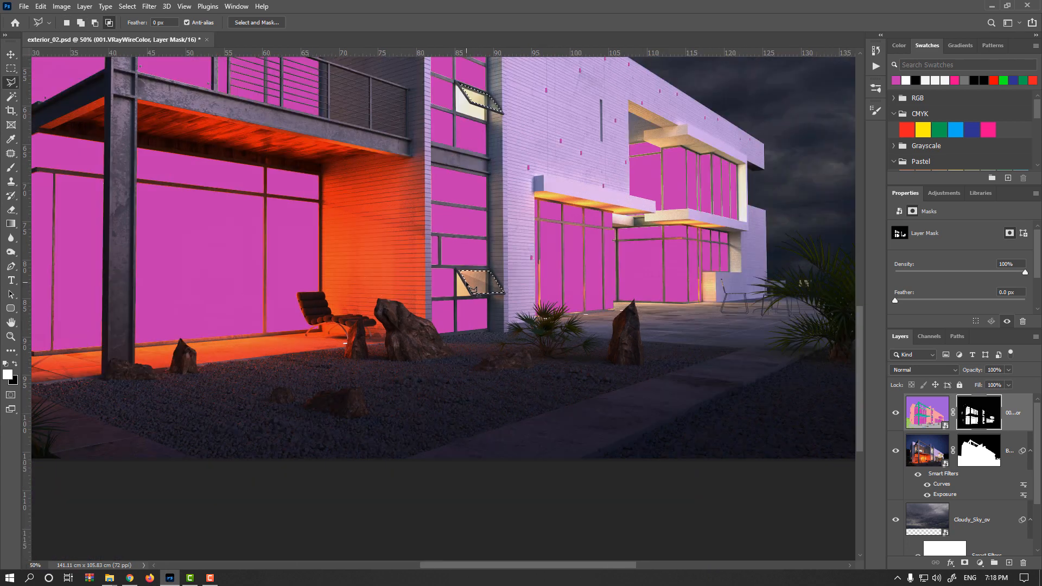
pyautogui.moveTo(337, 262); pyautogui.dragTo(636, 403)
pyautogui.moveTo(506, 317); pyautogui.dragTo(537, 433)
pyautogui.moveTo(766, 435); pyautogui.dragTo(412, 341)
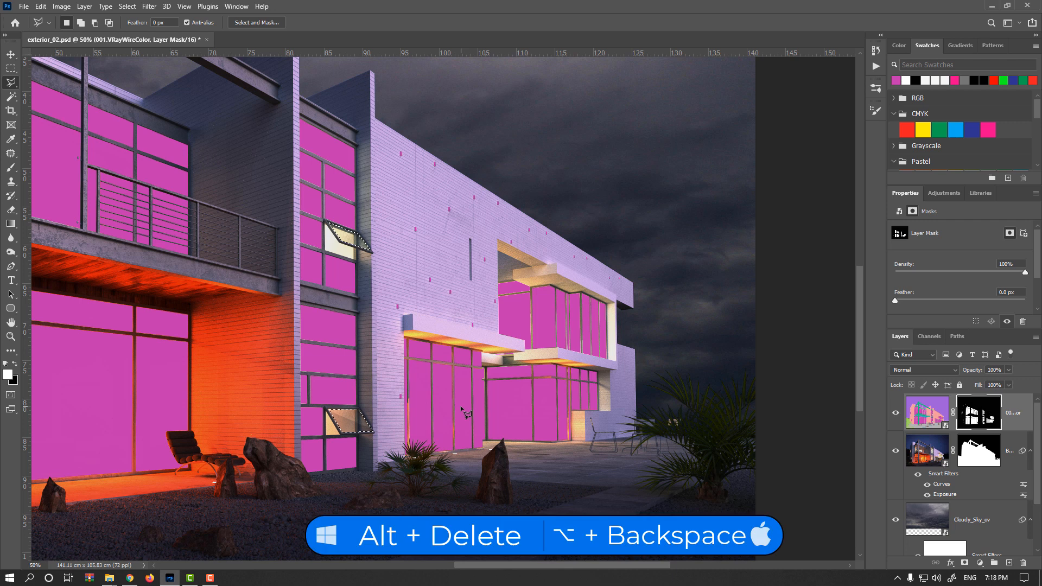
pyautogui.hotkey('alt', 'Delete')
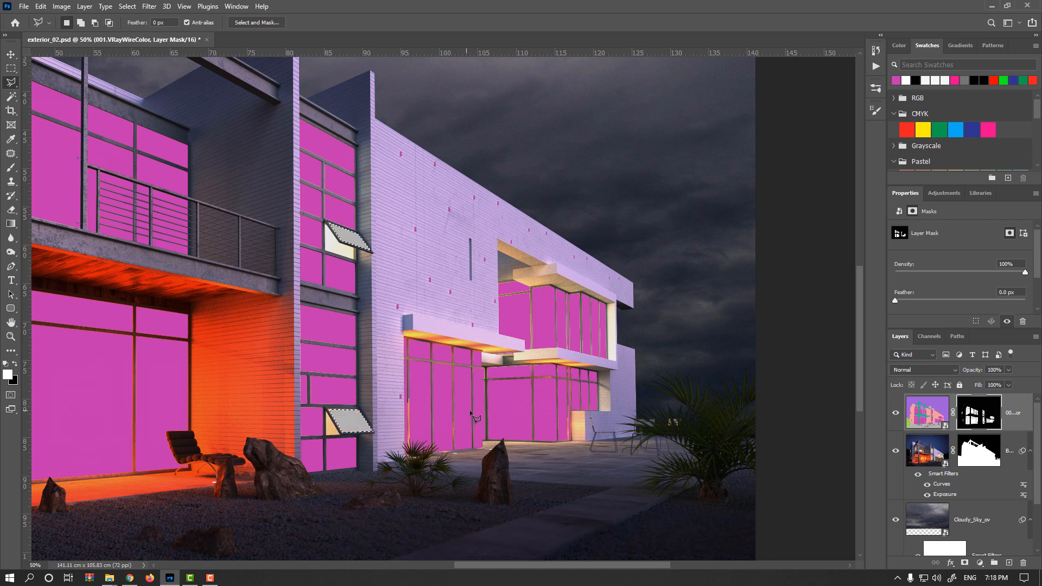
pyautogui.keyDown('shift'); pyautogui.click(977, 419); pyautogui.keyUp('shift')
pyautogui.keyDown('shift'); pyautogui.click(976, 420); pyautogui.keyUp('shift')
pyautogui.keyDown('shift'); pyautogui.click(980, 425); pyautogui.keyUp('shift')
pyautogui.keyDown('shift'); pyautogui.click(983, 425); pyautogui.keyUp('shift')
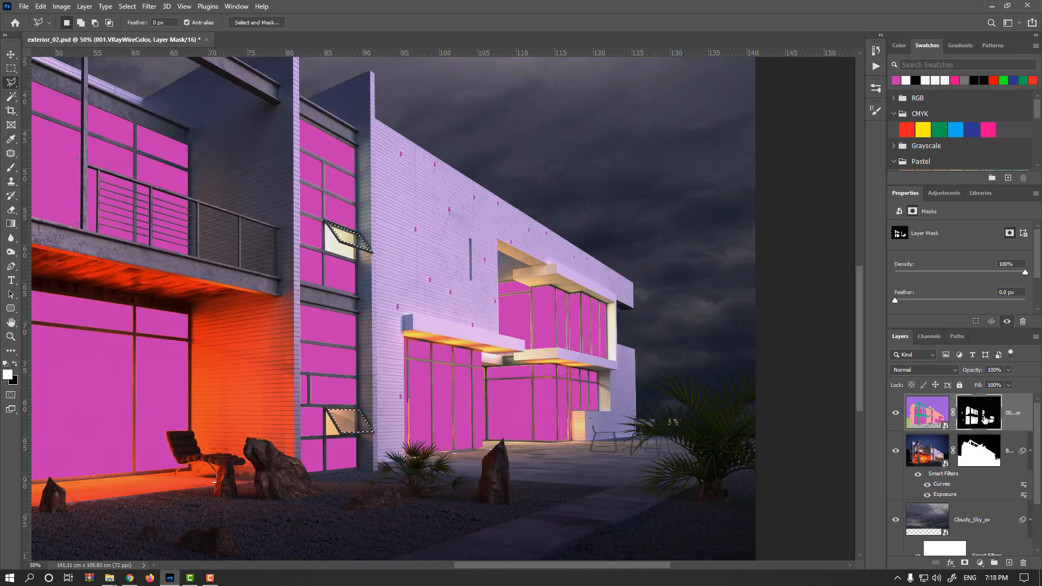
pyautogui.hotkey('alt', 'BackSpace')
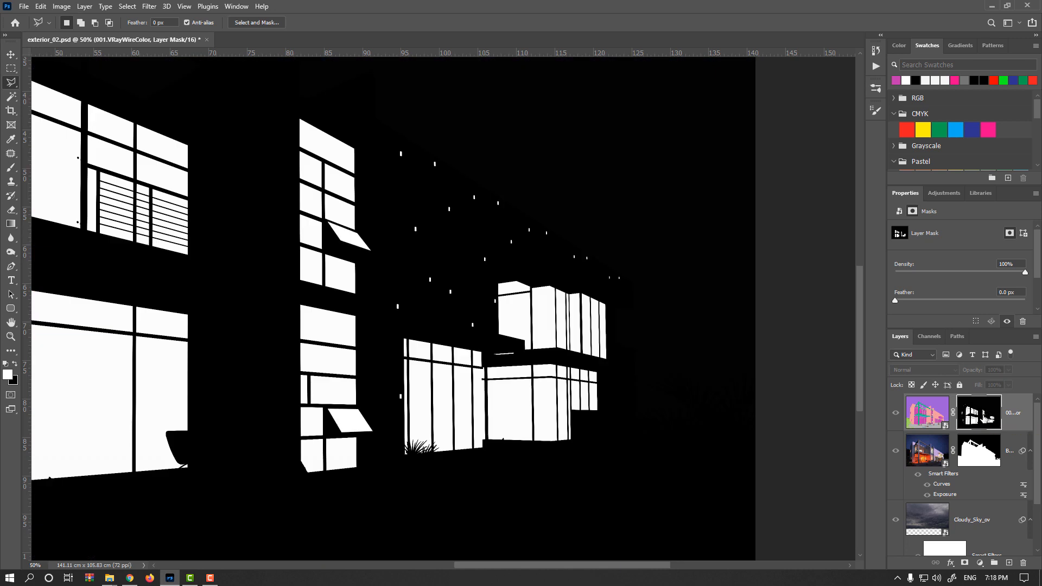
# Duplicate the Cloudy_Sky_ov layer
pyautogui.click(925, 413)
pyautogui.scroll(-1, 514, 357)
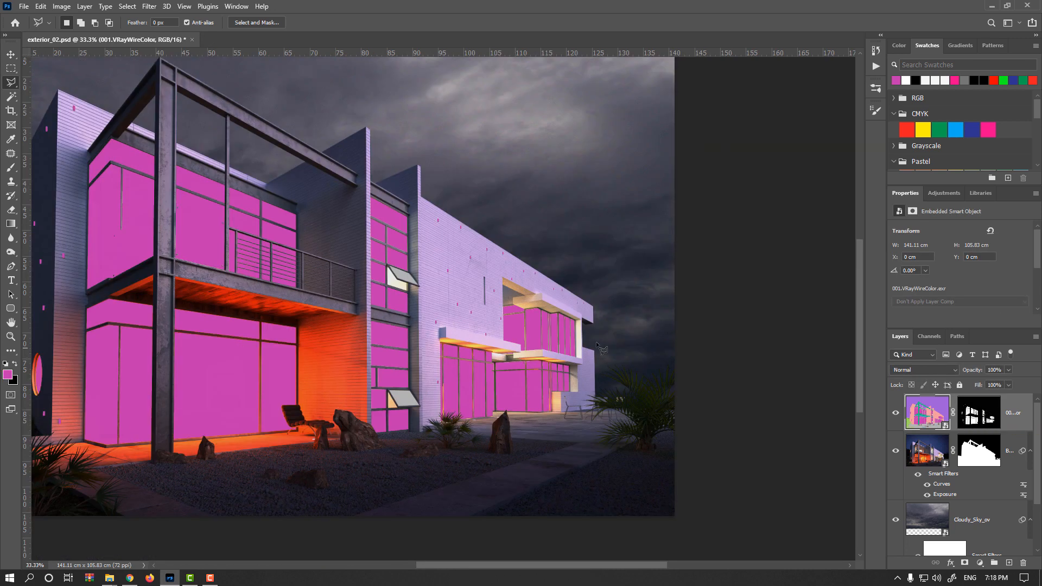
pyautogui.scroll(-1, 470, 284)
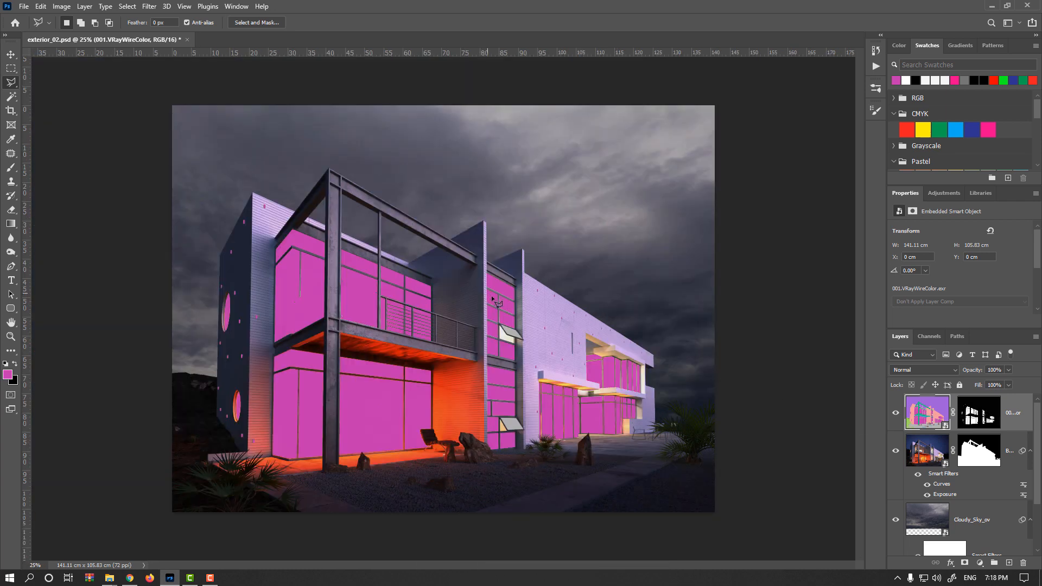
pyautogui.click(11, 55)
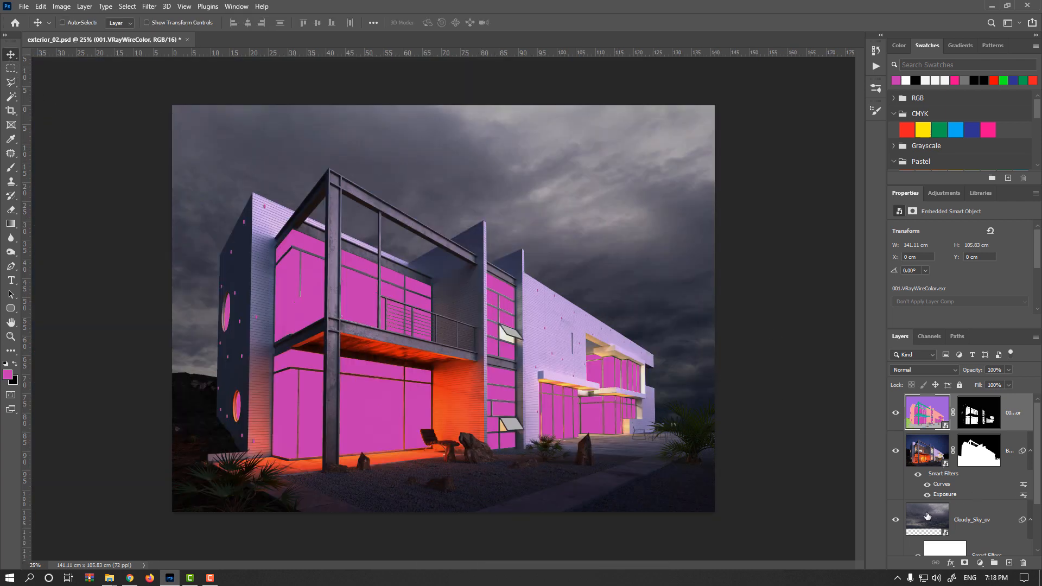
pyautogui.click(930, 513)
pyautogui.hotkey('ctrl', 'j')
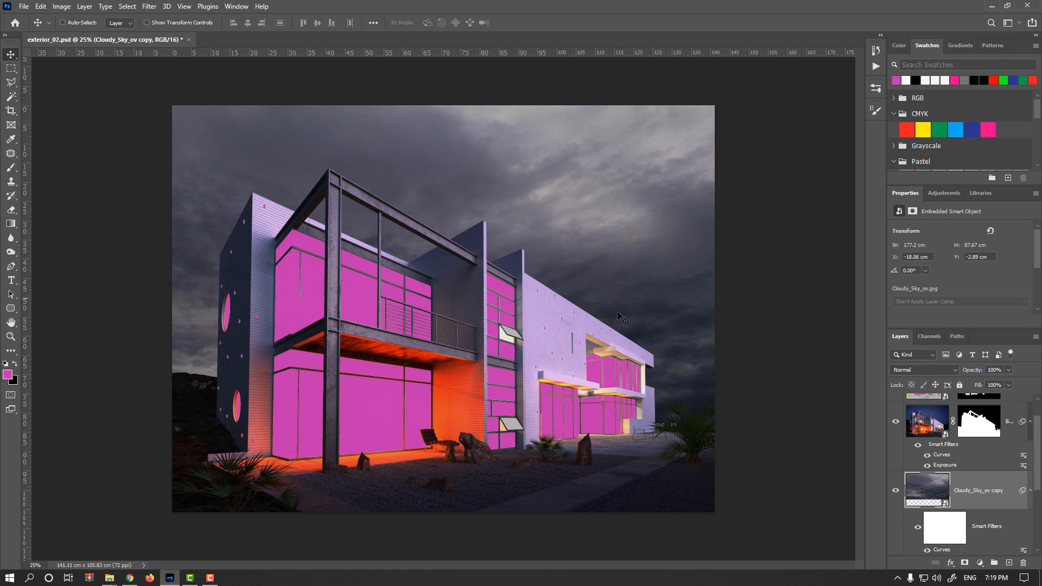
# Place the sky copy above the building with the window glass mask transferred to it, and delete the 001.VRayWireColor layer
pyautogui.moveTo(942, 484); pyautogui.dragTo(976, 450)
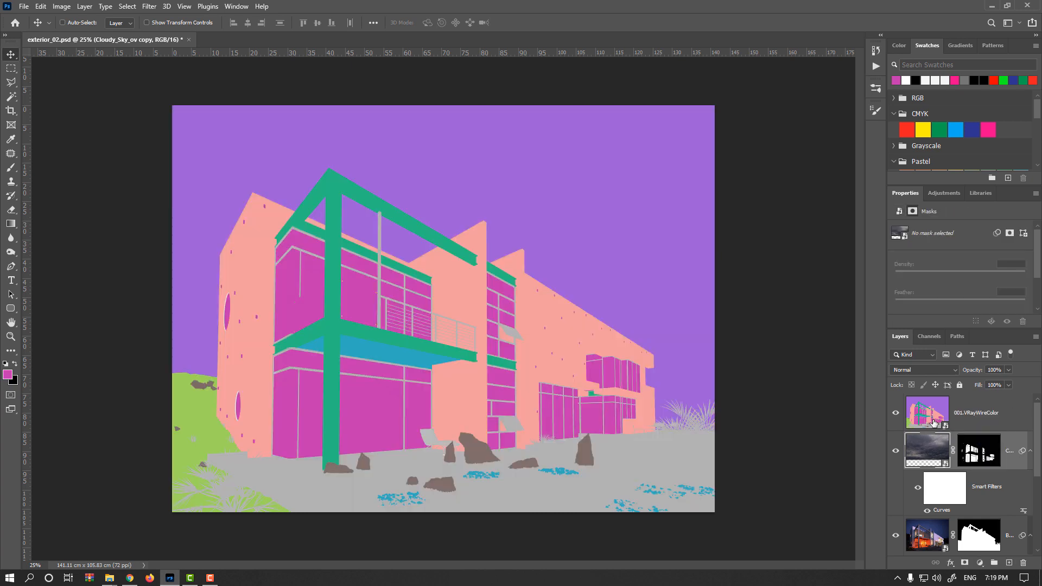
pyautogui.moveTo(936, 418); pyautogui.dragTo(1024, 558)
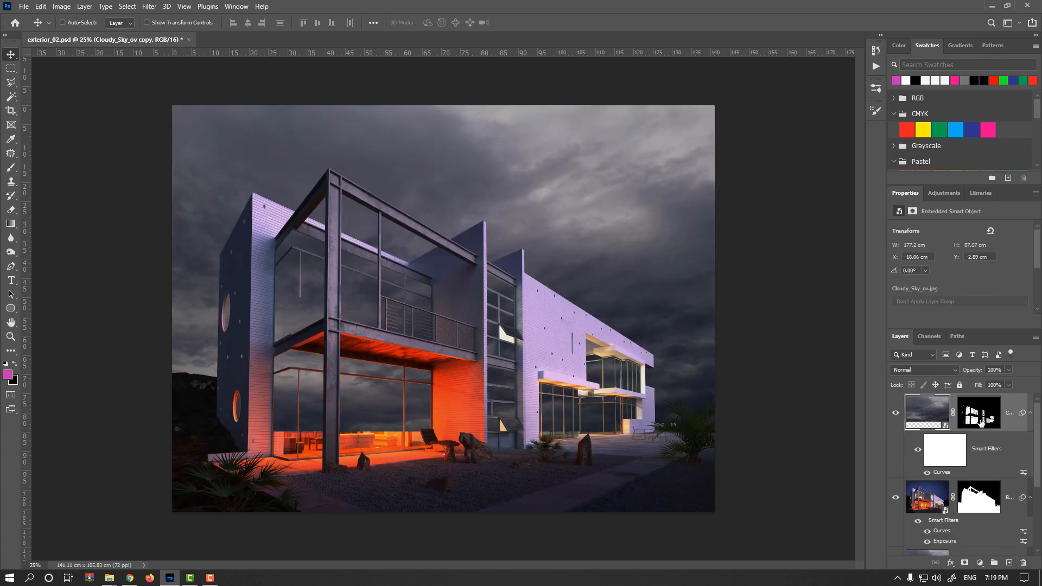
pyautogui.click(896, 417)
pyautogui.click(897, 416)
pyautogui.click(896, 416)
pyautogui.click(896, 417)
# Unlink the sky copy from its mask and move the sky image down to Y 7.58 cm to cover the ground-floor glass
pyautogui.scroll(2, 369, 441)
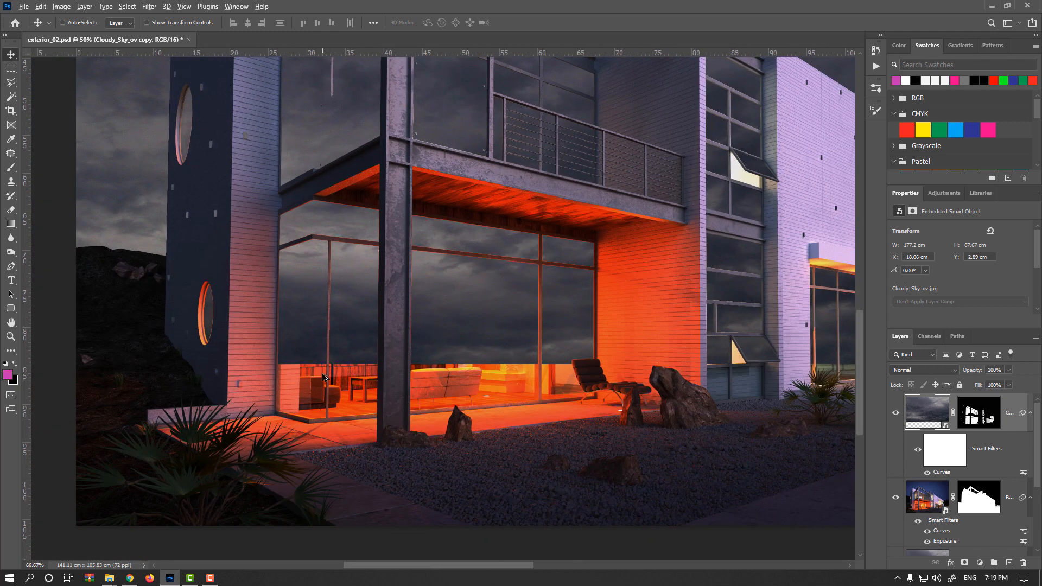
pyautogui.scroll(2, 324, 376)
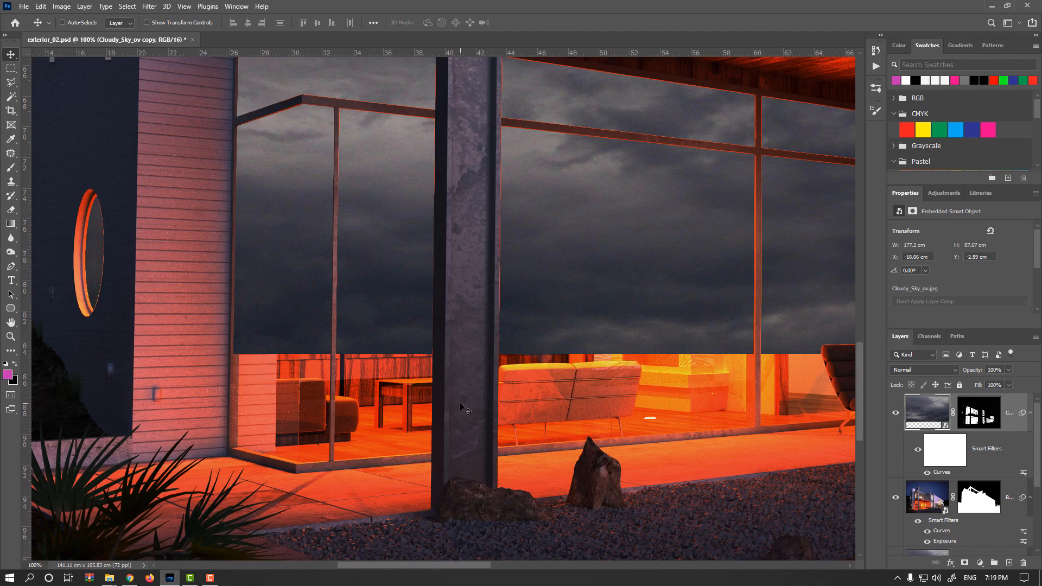
pyautogui.hscroll(5, 564, 388)
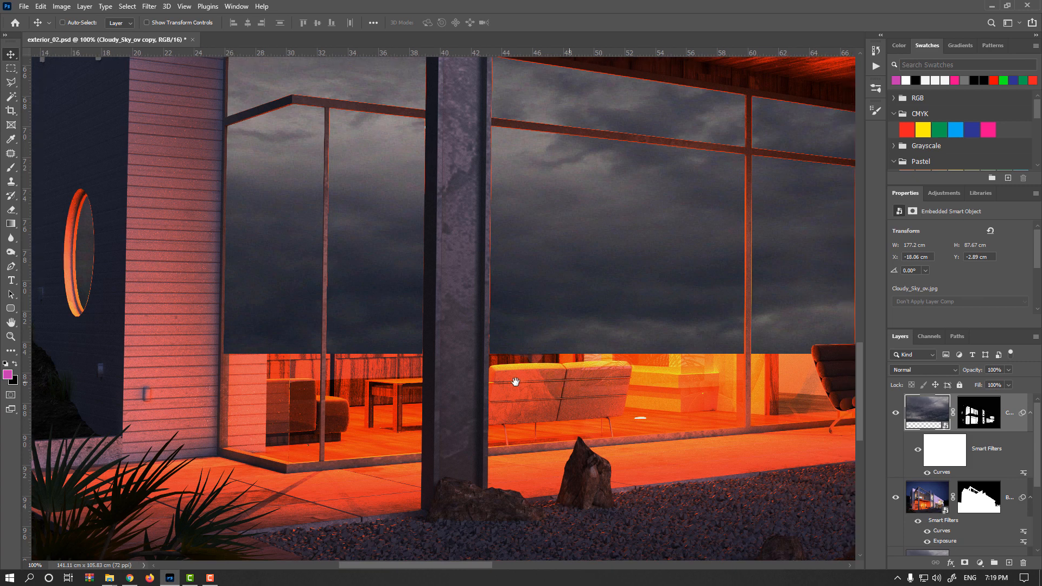
pyautogui.scroll(-1, 477, 369)
pyautogui.scroll(-1, 480, 374)
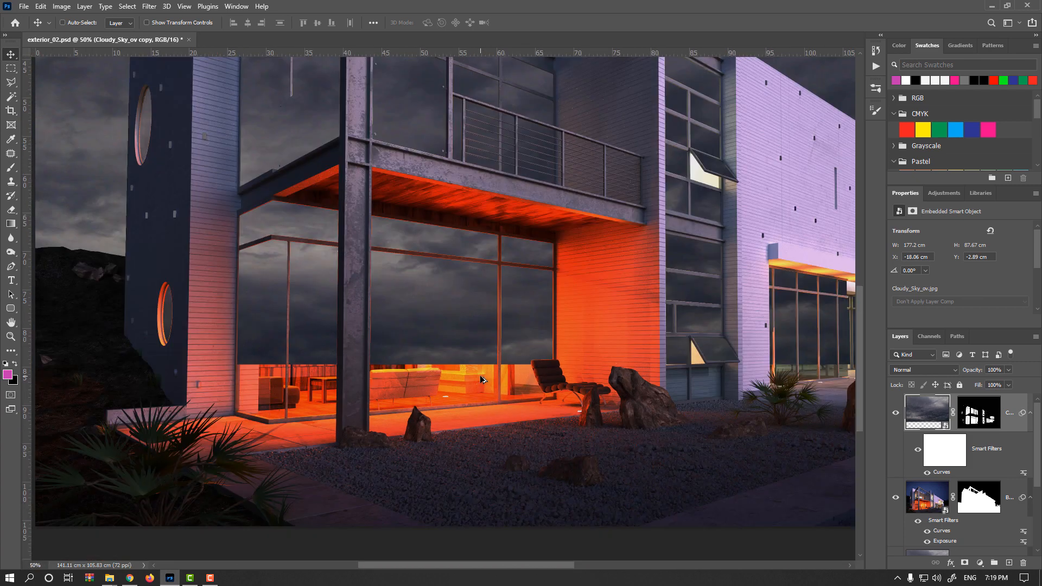
pyautogui.scroll(-2, 518, 356)
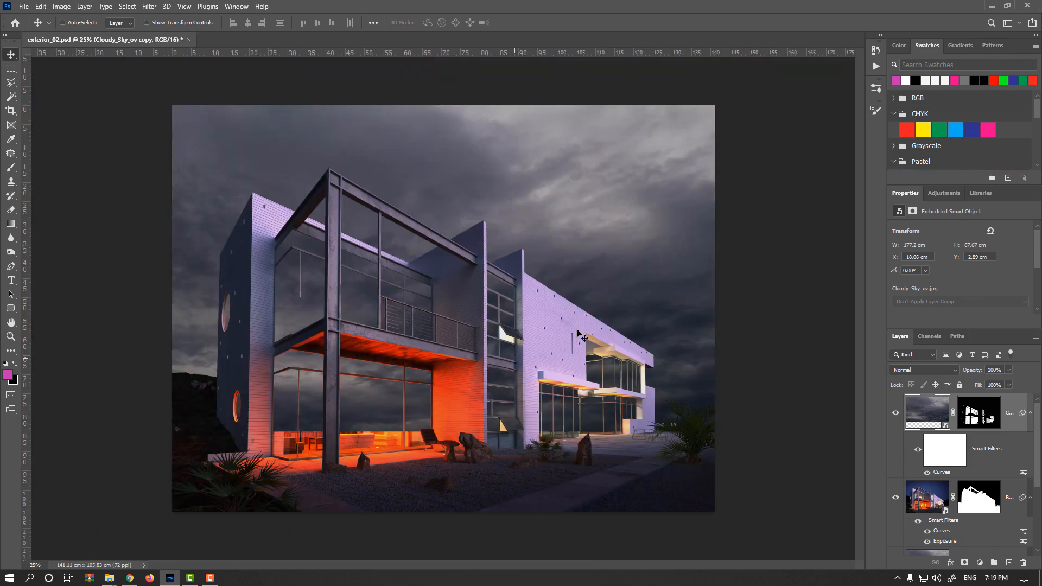
pyautogui.scroll(1, 409, 422)
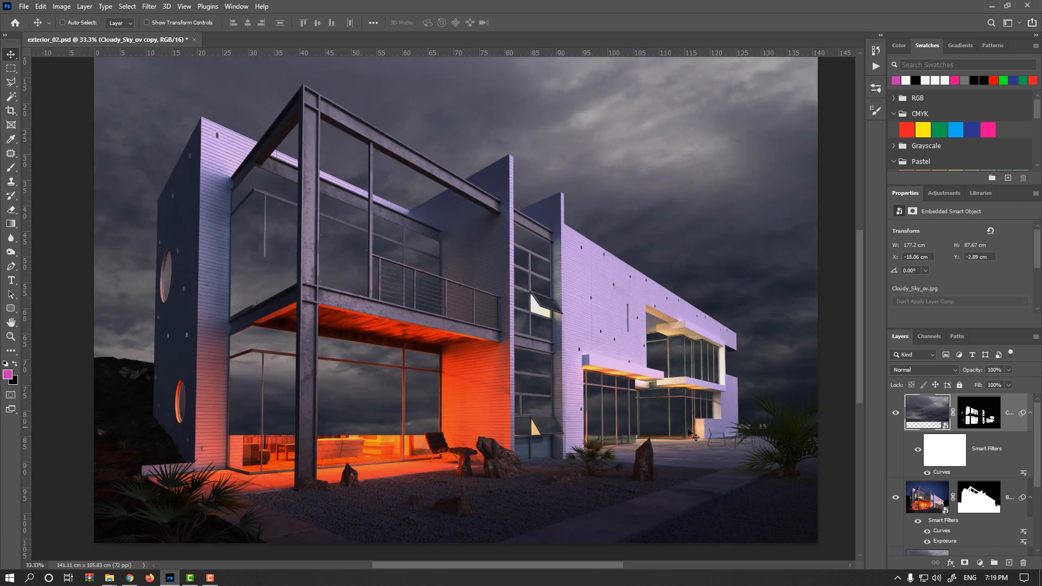
pyautogui.click(952, 413)
pyautogui.moveTo(439, 297); pyautogui.dragTo(437, 341)
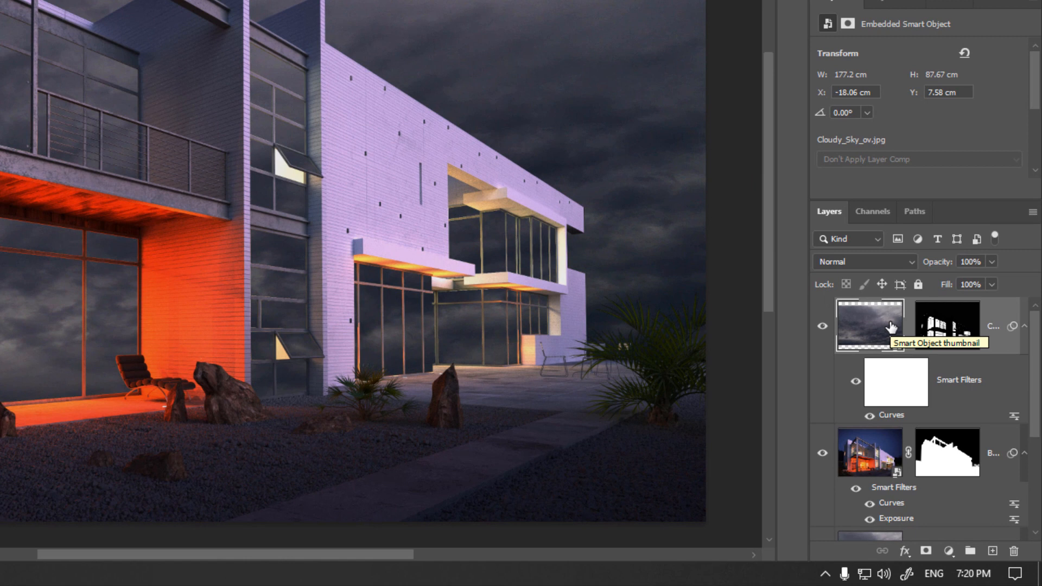
# Set the sky copy layer's blend mode to Screen
pyautogui.click(915, 261)
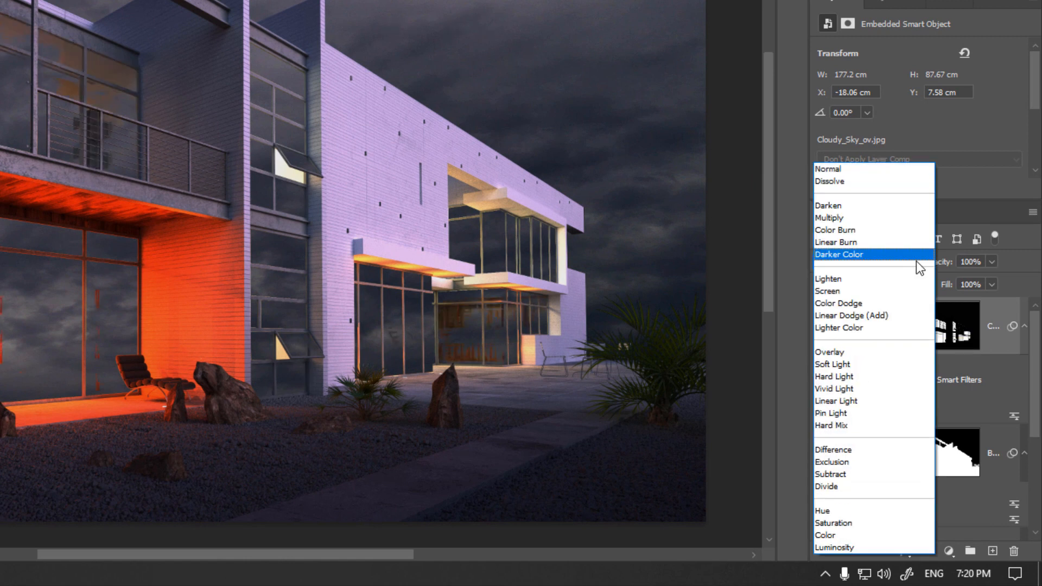
pyautogui.click(870, 292)
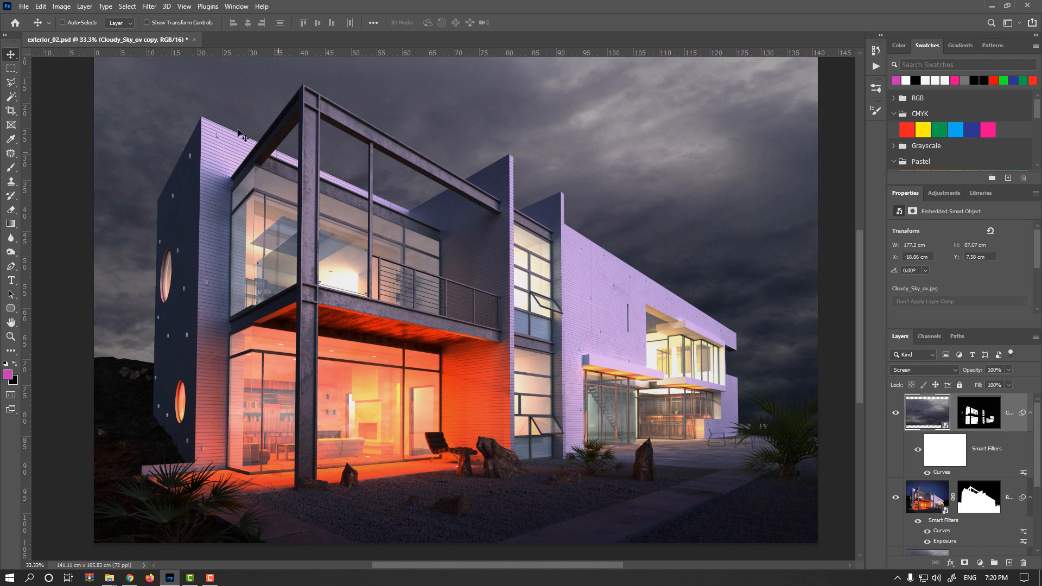
# Apply a Brightness/Contrast adjustment to the sky copy with brightness -46 and contrast 67
pyautogui.click(69, 9)
pyautogui.moveTo(87, 35)
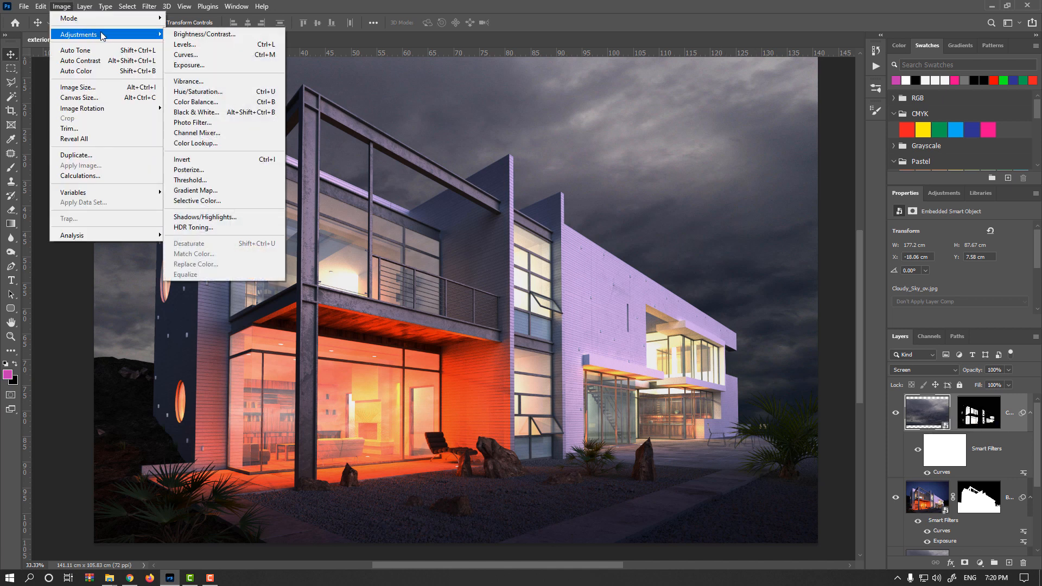
pyautogui.click(249, 37)
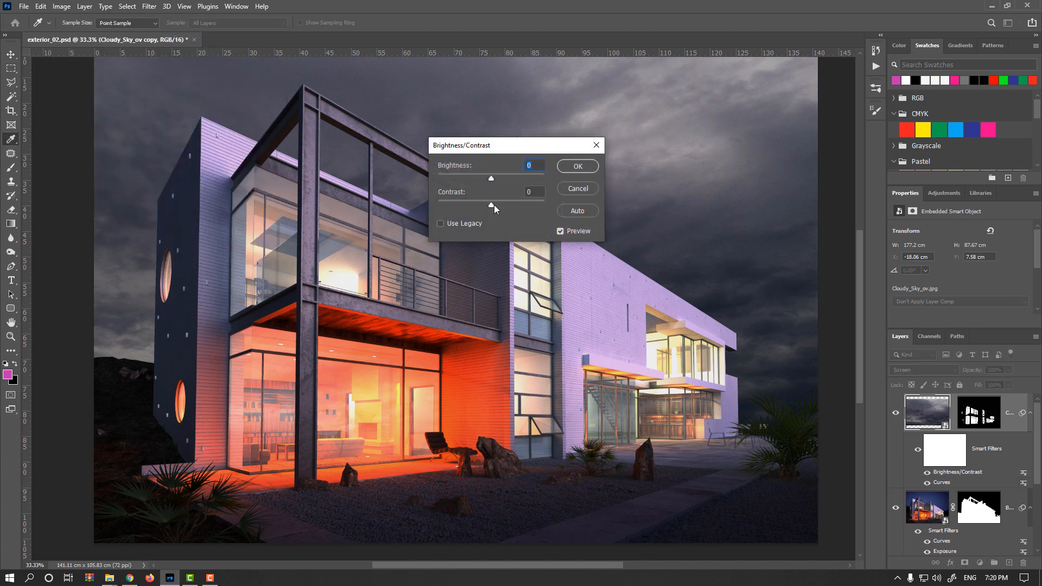
pyautogui.moveTo(526, 204); pyautogui.dragTo(475, 180)
pyautogui.click(560, 232)
pyautogui.click(560, 231)
pyautogui.click(560, 232)
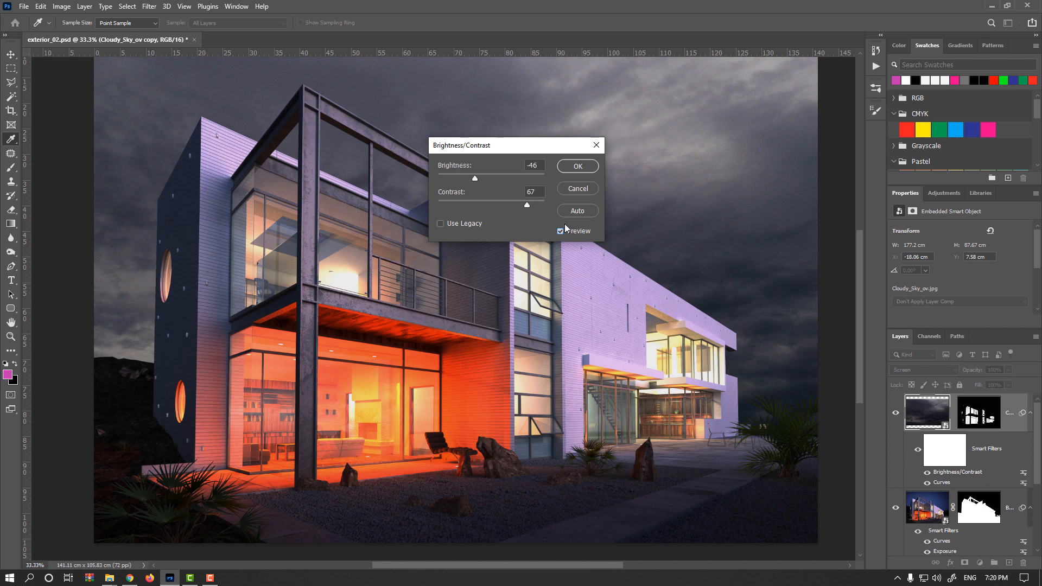
pyautogui.click(577, 168)
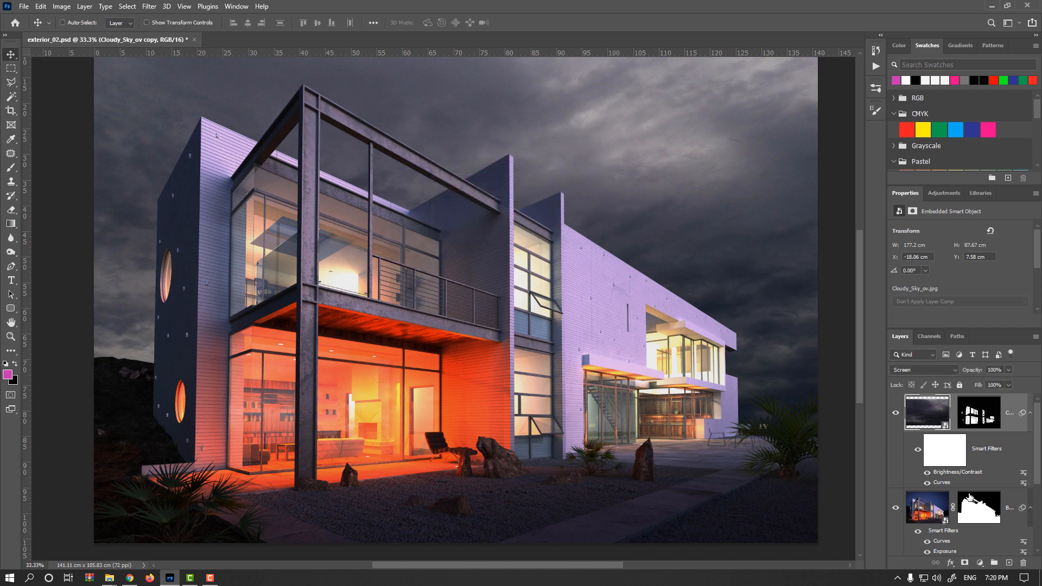
# Compare the render with and without the sky copy layer by toggling its visibility
pyautogui.click(896, 413)
pyautogui.click(896, 413)
pyautogui.click(896, 412)
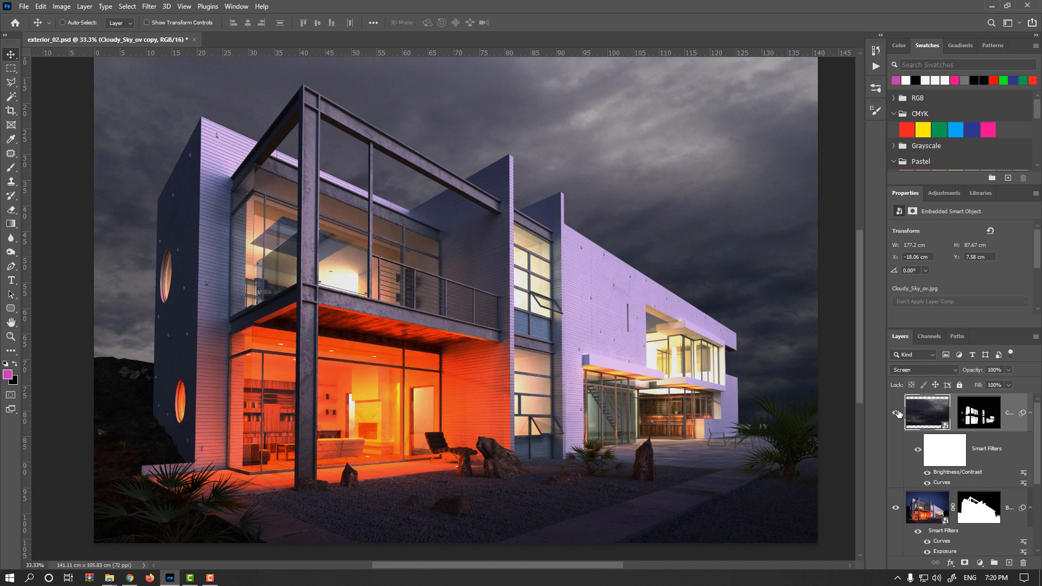
pyautogui.click(896, 412)
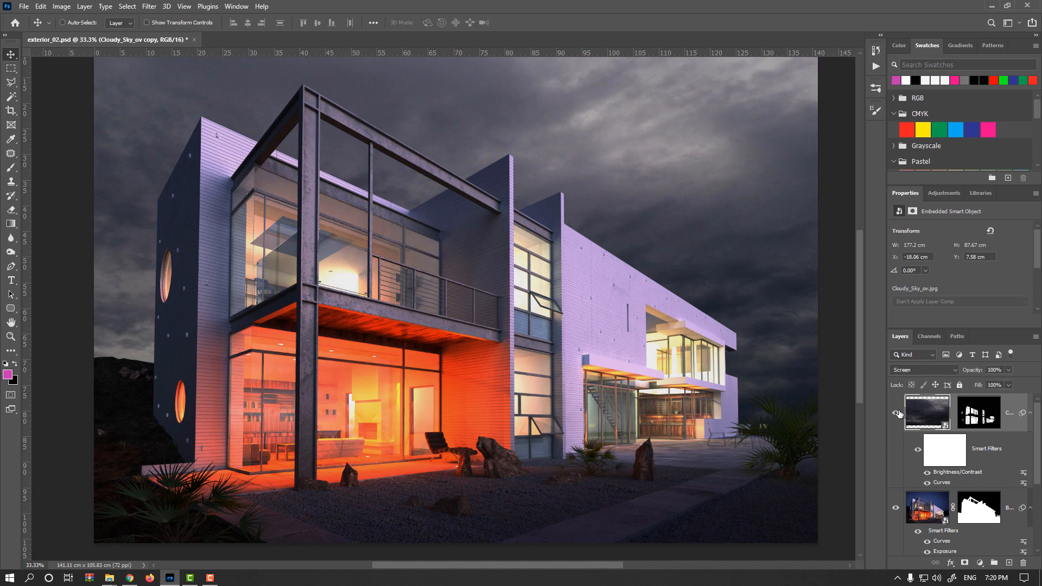
# Try the sky copy in Normal mode at 61% opacity, and restore it to 100% opacity in Screen mode
pyautogui.click(946, 370)
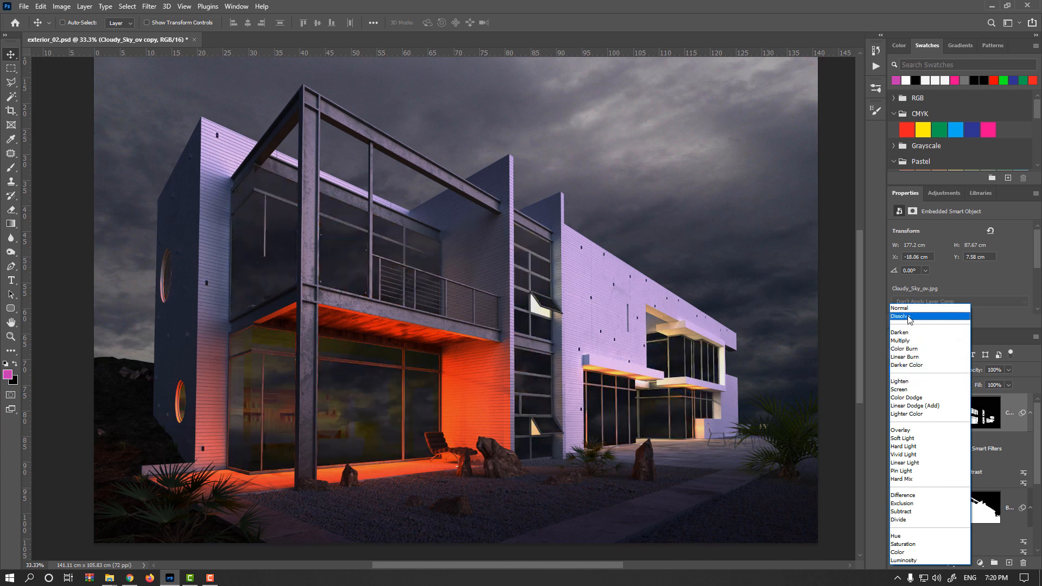
pyautogui.click(906, 310)
pyautogui.moveTo(973, 370); pyautogui.dragTo(953, 374)
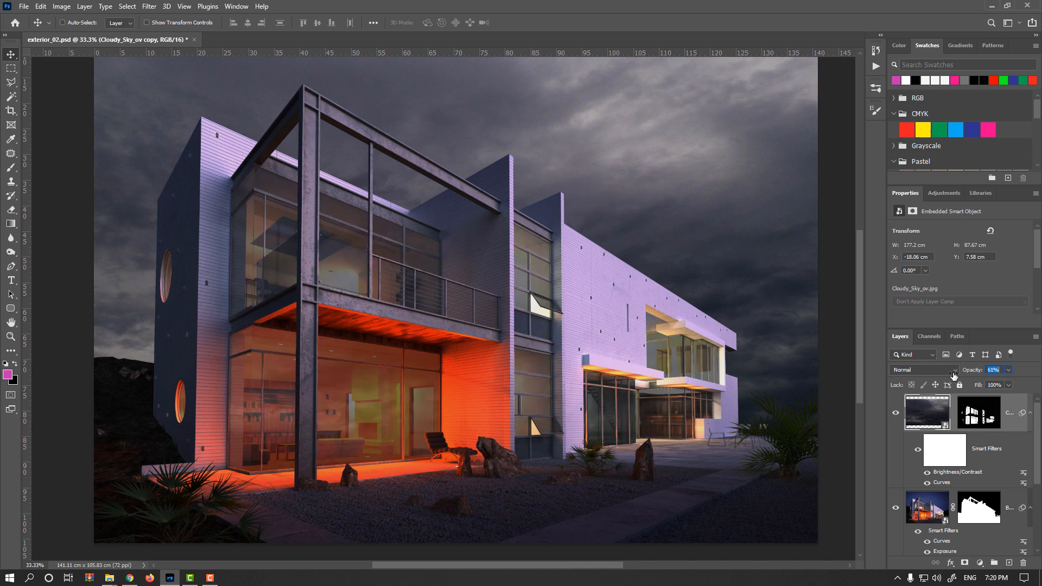
pyautogui.write('100')
pyautogui.press('Return')
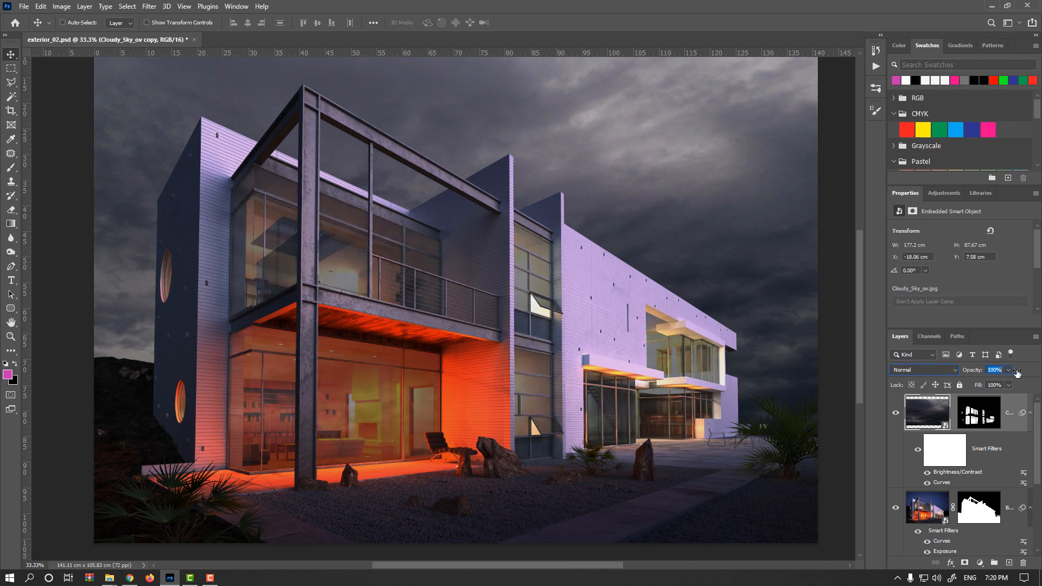
pyautogui.click(945, 368)
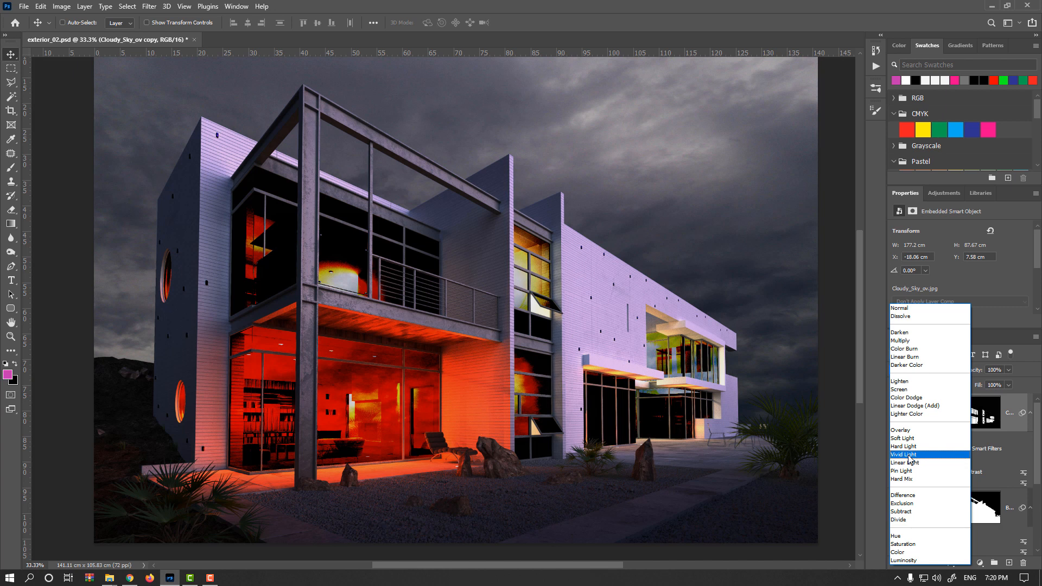
pyautogui.click(911, 390)
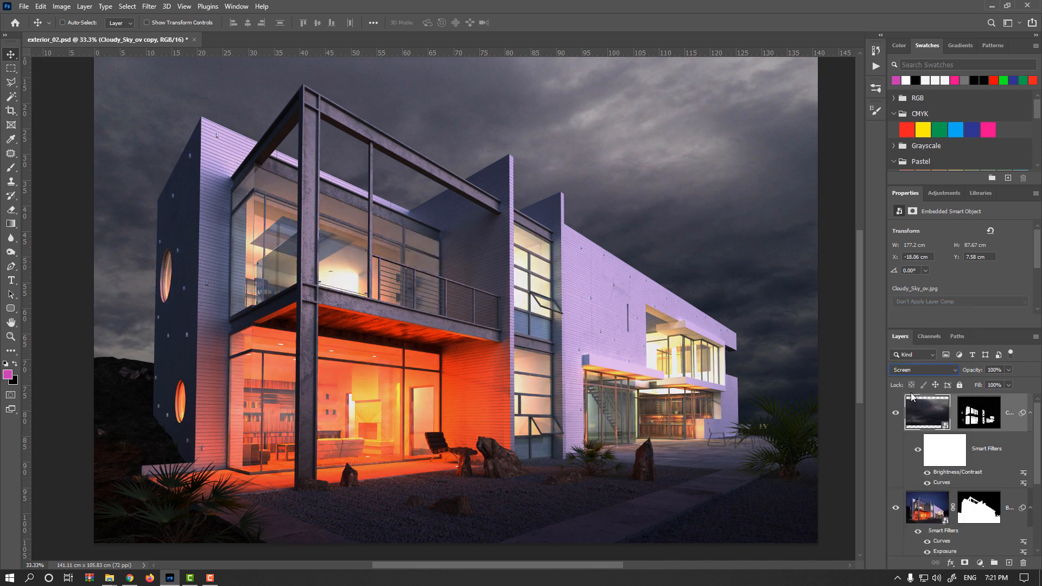
# Raise the brightness in the sky copy's existing Brightness/Contrast smart filter
pyautogui.doubleClick(957, 472)
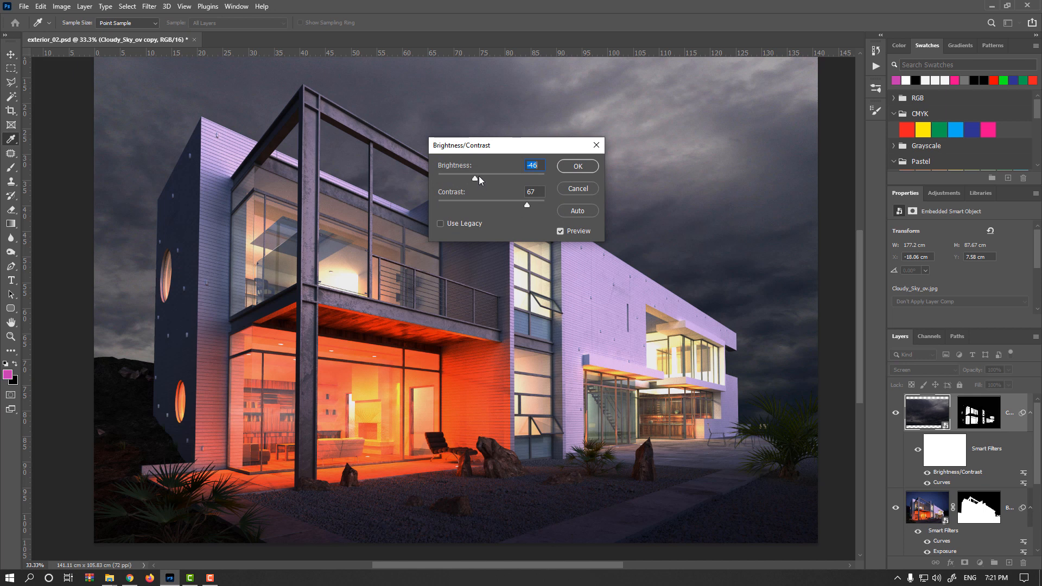
pyautogui.moveTo(477, 176); pyautogui.dragTo(507, 184)
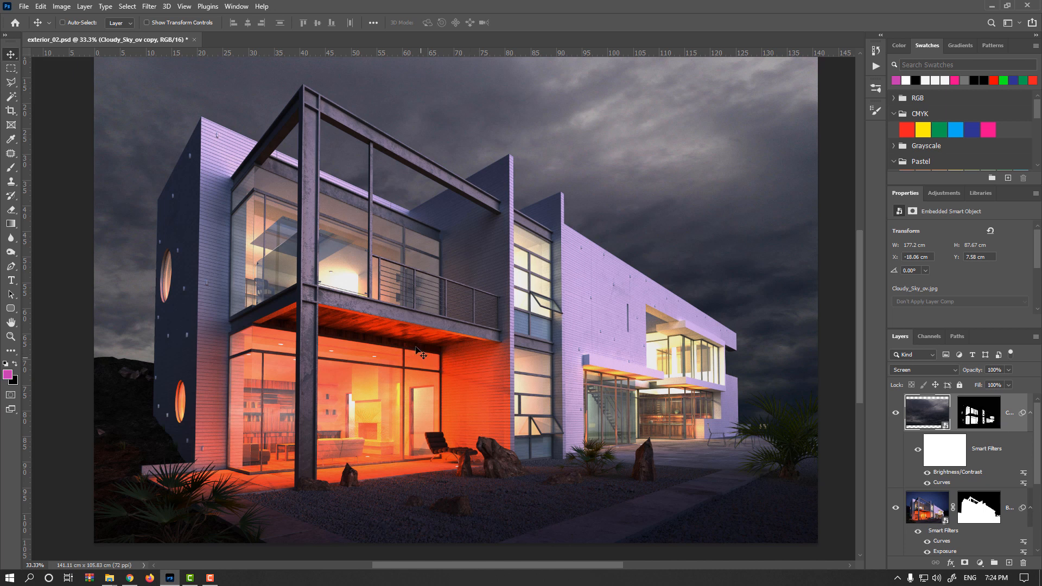
# Set the sky copy's blend mode to Normal and open its Blending Options clear of the building's glass
pyautogui.click(948, 371)
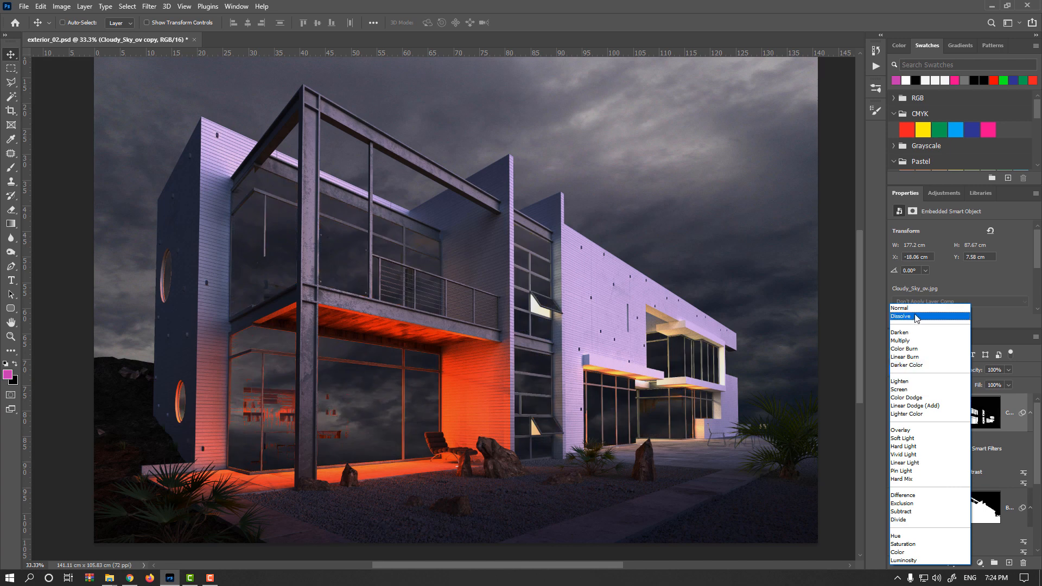
pyautogui.click(910, 309)
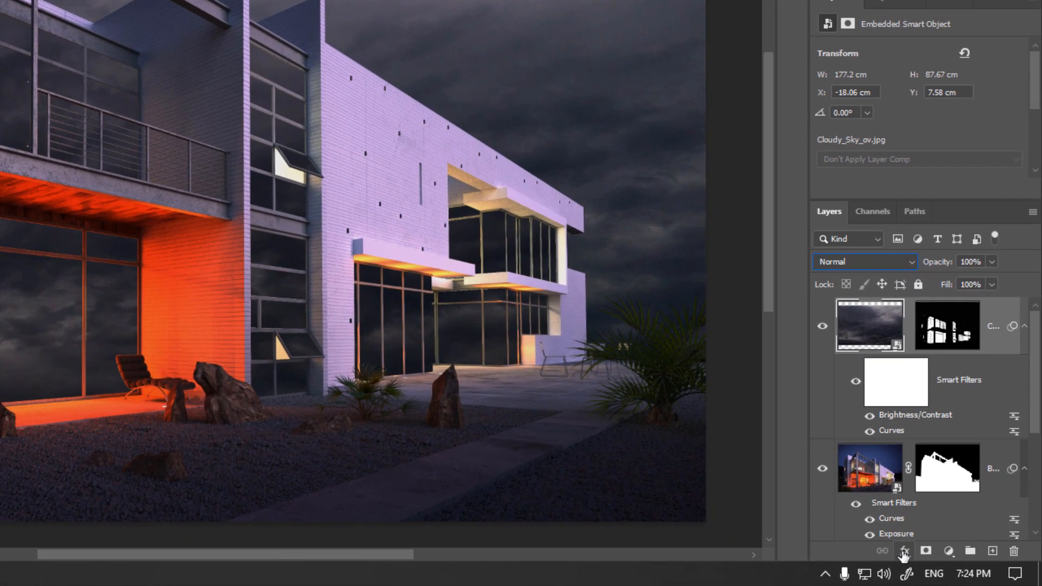
pyautogui.click(950, 563)
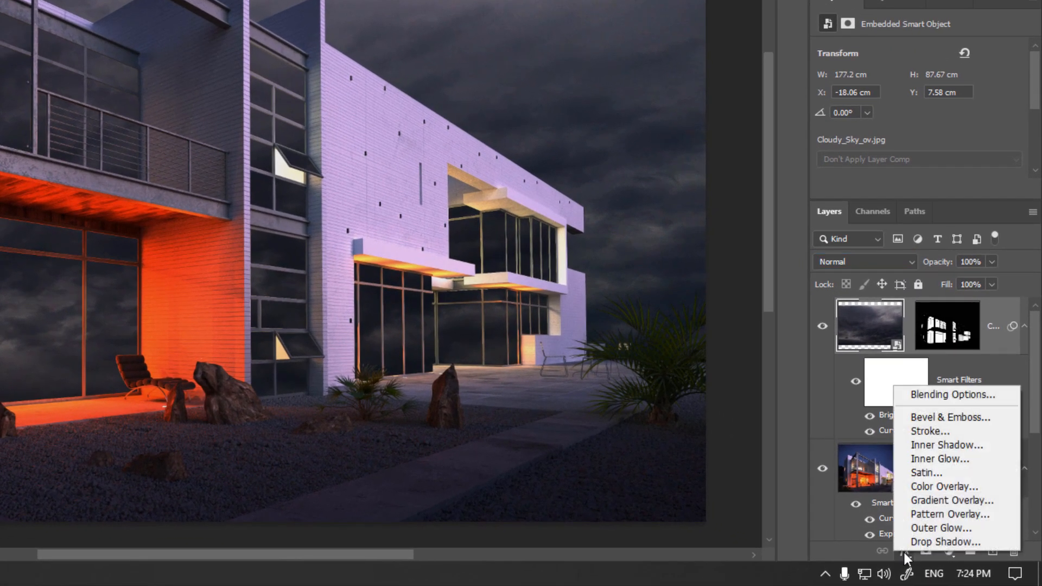
pyautogui.click(932, 395)
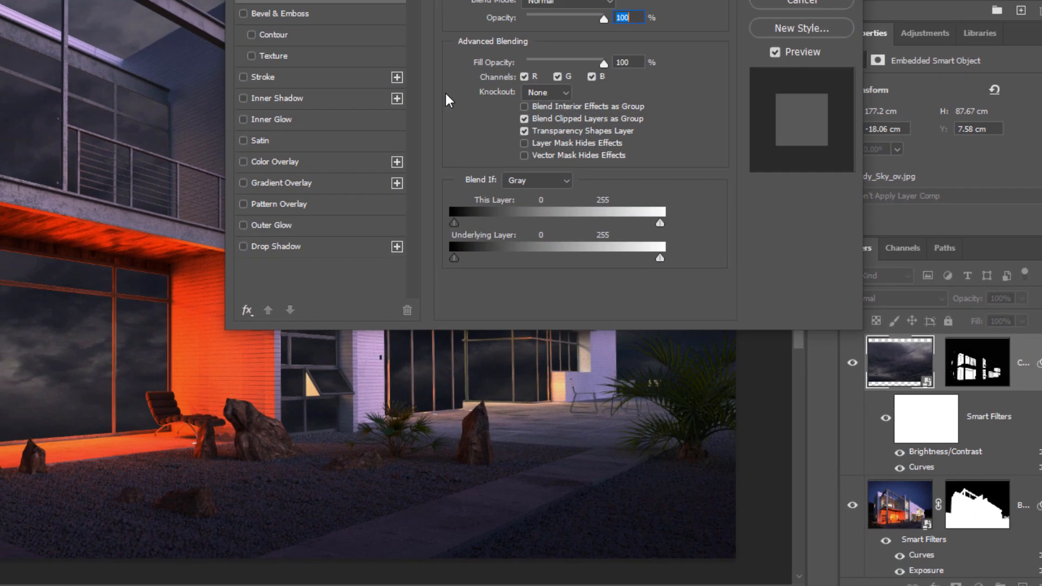
pyautogui.moveTo(467, 40); pyautogui.dragTo(568, 19)
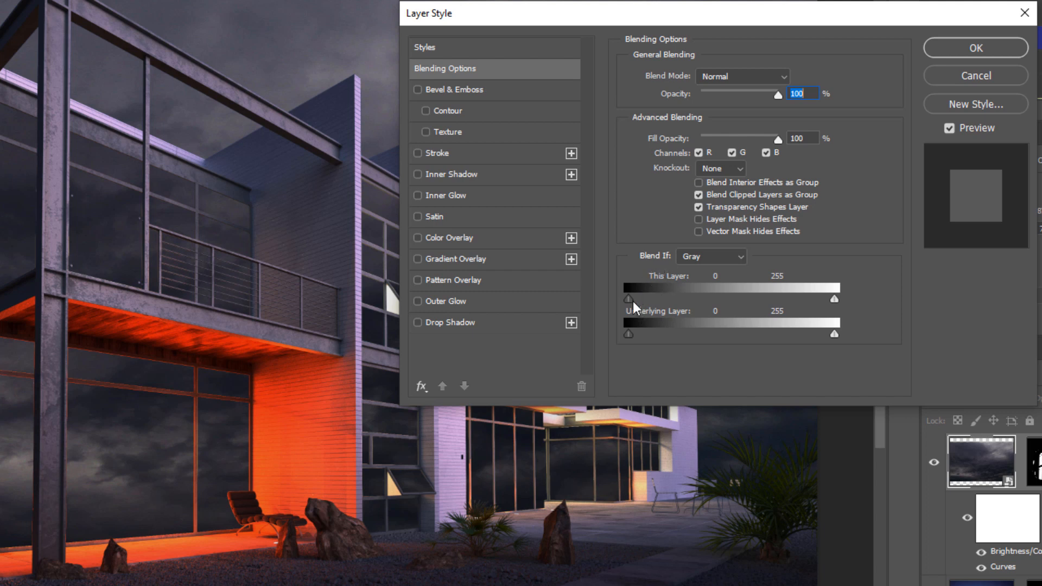
# Split the sky copy's Blend If Gray range for This Layer to 0/73 in the shadows and 215/255 in the highlights, and apply it
pyautogui.press('alt')
pyautogui.moveTo(630, 301); pyautogui.dragTo(665, 295)
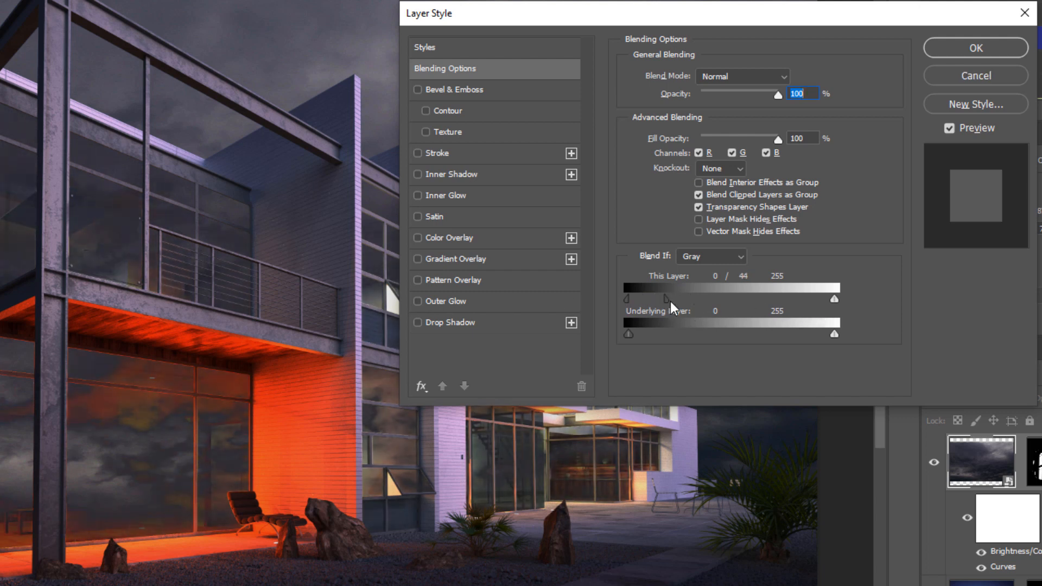
pyautogui.moveTo(672, 301); pyautogui.dragTo(675, 299)
pyautogui.press('alt')
pyautogui.moveTo(833, 299); pyautogui.dragTo(802, 303)
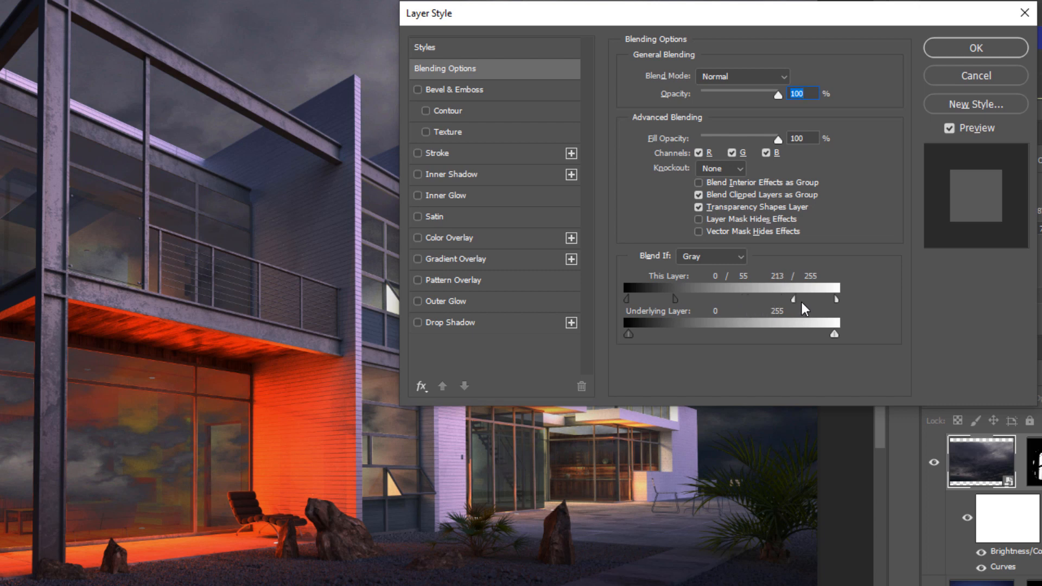
pyautogui.moveTo(676, 301)
pyautogui.mouseDown()
pyautogui.moveTo(710, 299)
pyautogui.moveTo(691, 298)
pyautogui.mouseUp()
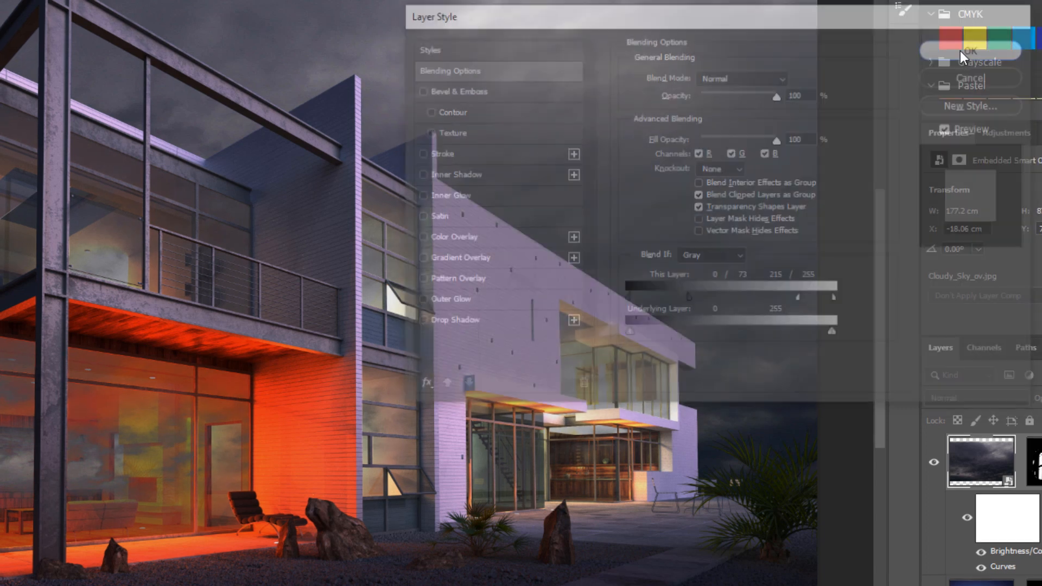
pyautogui.click(960, 49)
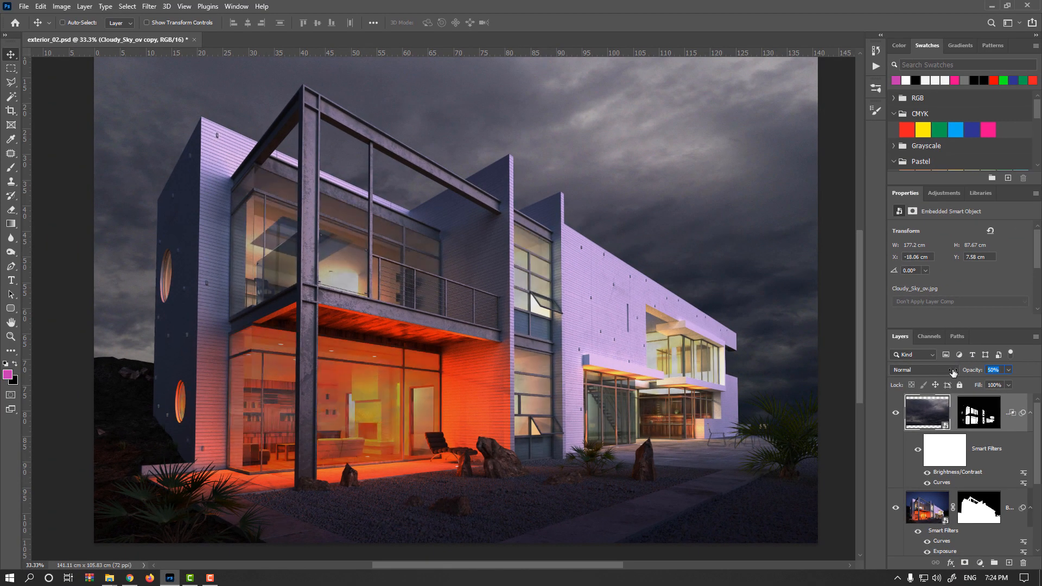
# Set the sky copy to 99% opacity in Screen mode, and compare the render with and without the layer
pyautogui.moveTo(955, 372); pyautogui.dragTo(979, 372)
pyautogui.click(950, 370)
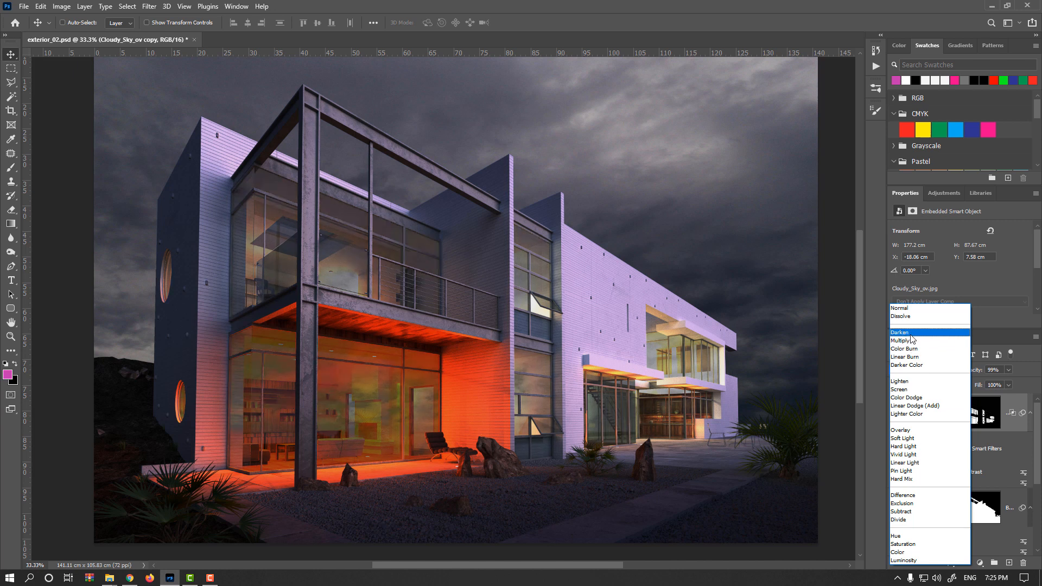
pyautogui.click(911, 390)
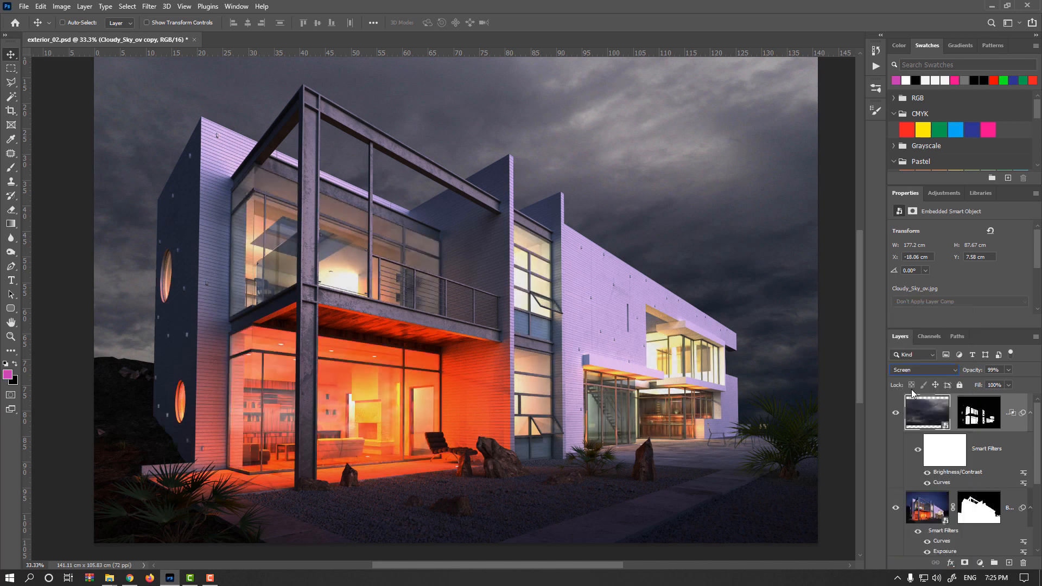
pyautogui.click(896, 413)
pyautogui.click(897, 415)
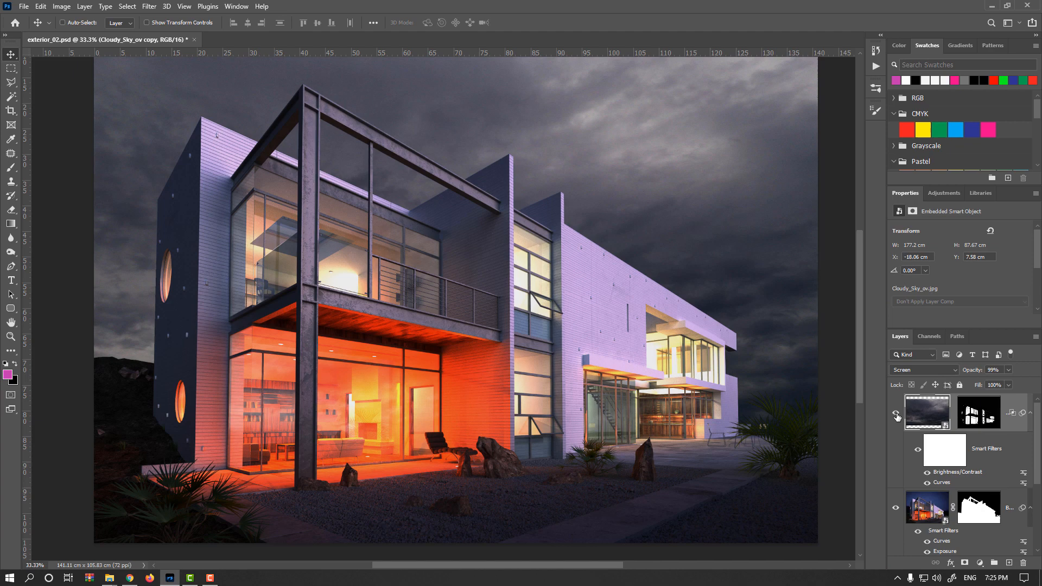